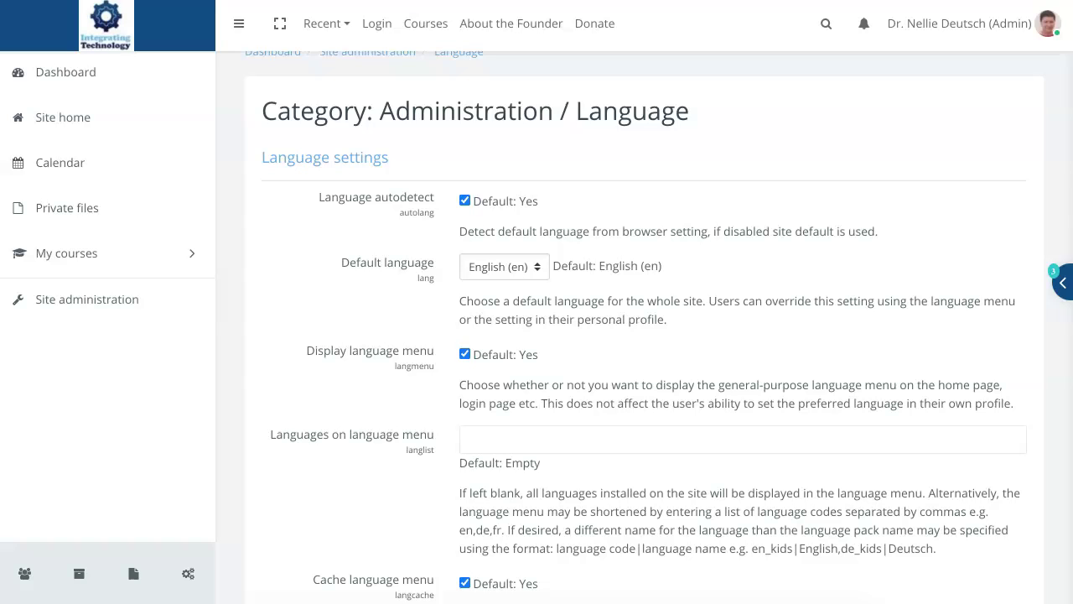
Open the Language packs page from the language administration category
scroll(644, 327, "up", 3)
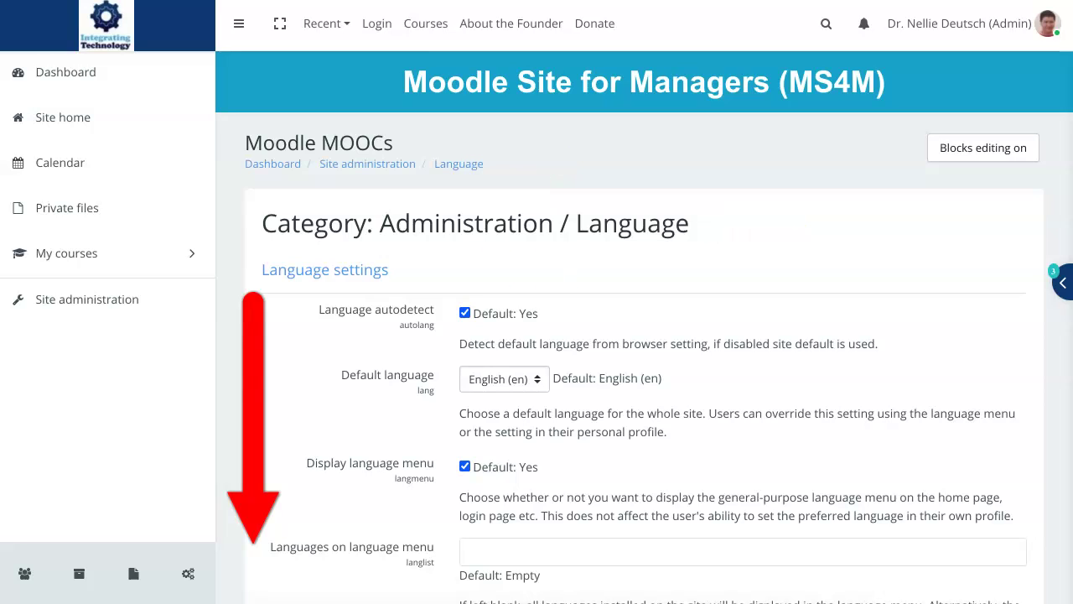
scroll(643, 327, "down", 10)
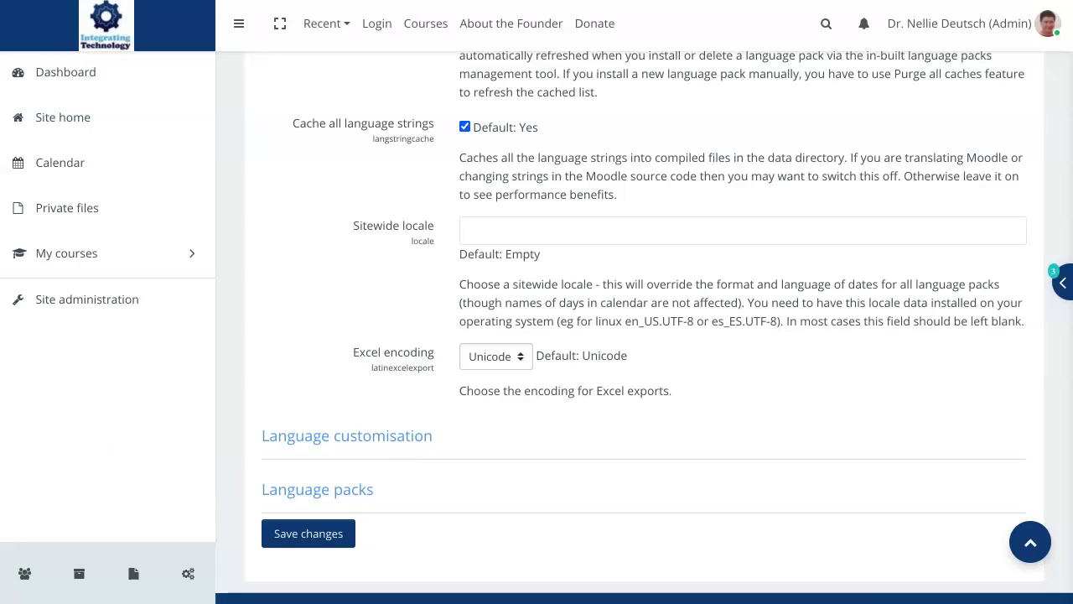
left_click(316, 488)
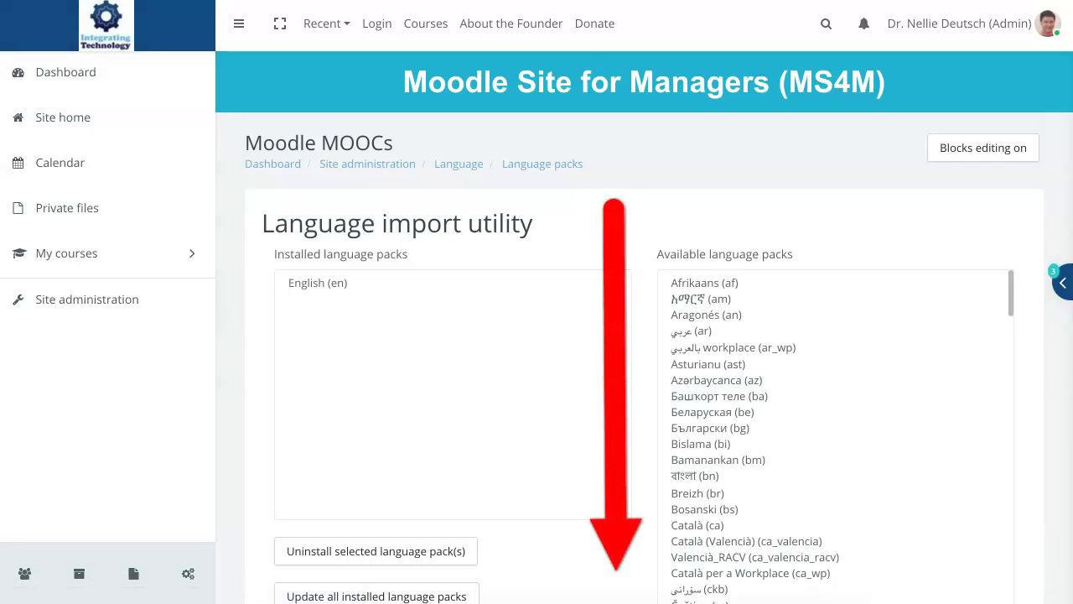
Examine the list of available language packs, including the English variants, through to isiZulu (zu)
scroll(836, 436, "down", 4)
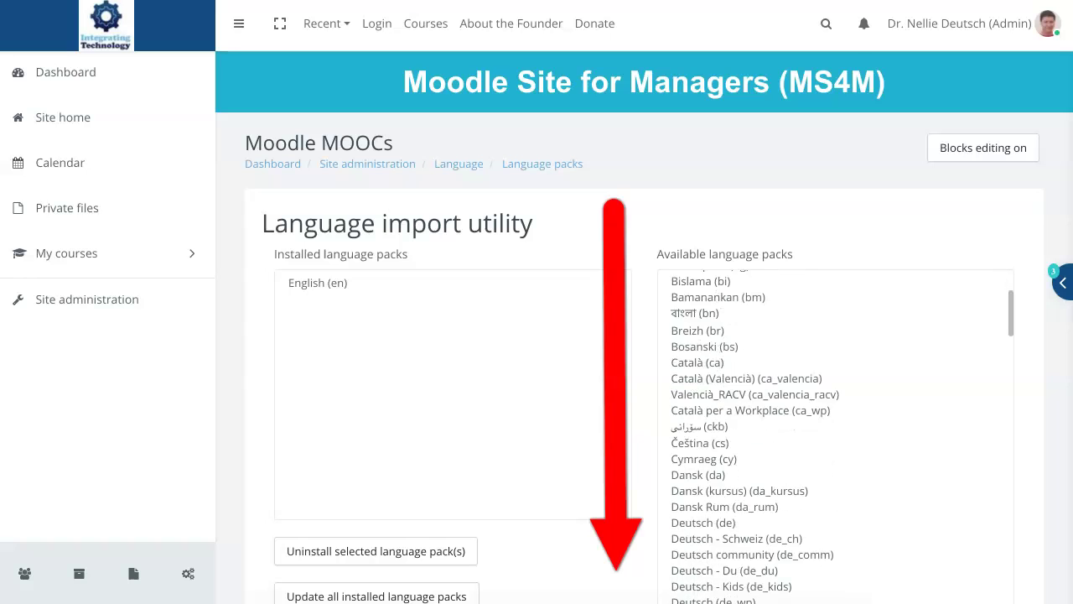
scroll(836, 435, "down", 5)
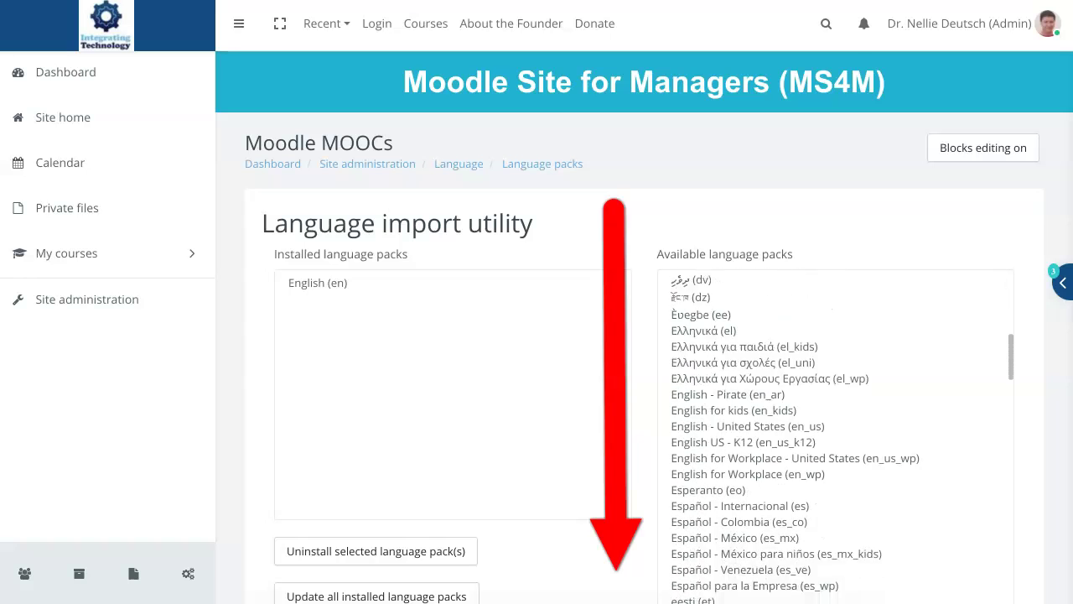
scroll(836, 436, "down", 5)
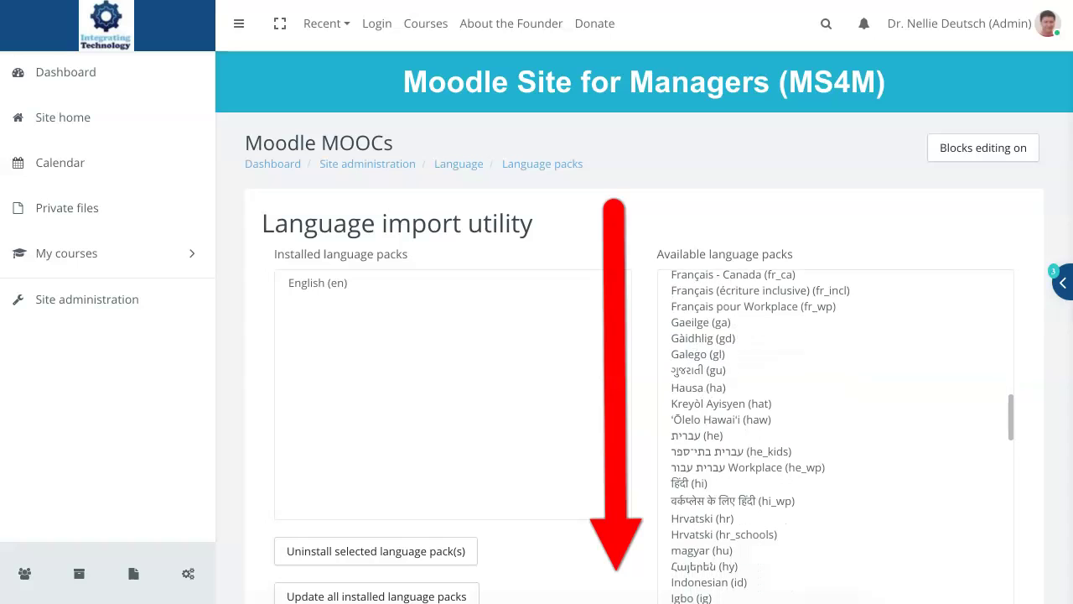
scroll(835, 436, "down", 5)
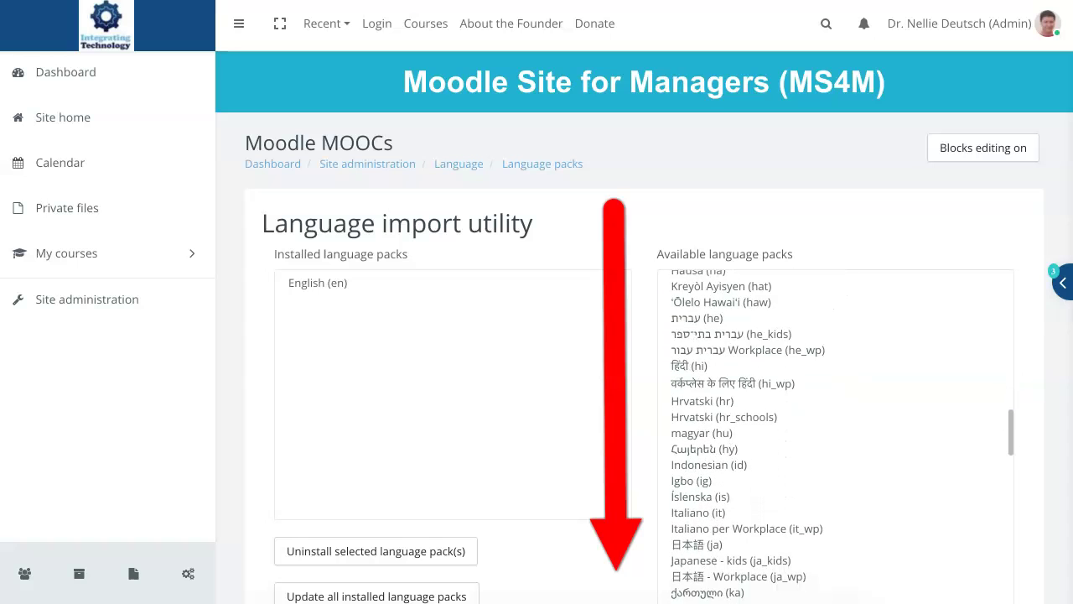
scroll(835, 436, "down", 4)
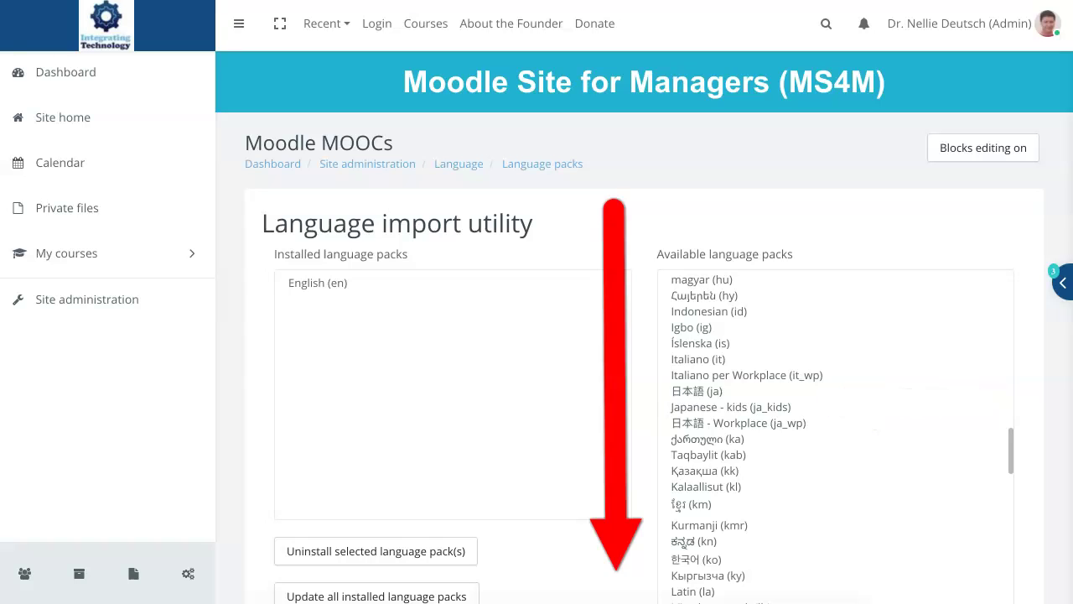
scroll(836, 436, "down", 5)
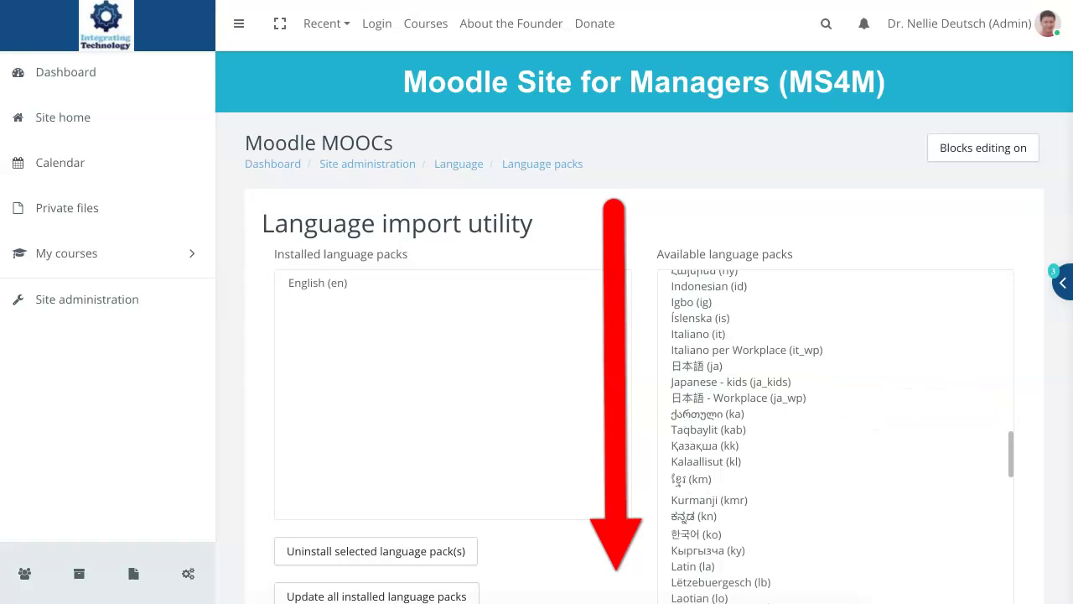
scroll(836, 436, "down", 1)
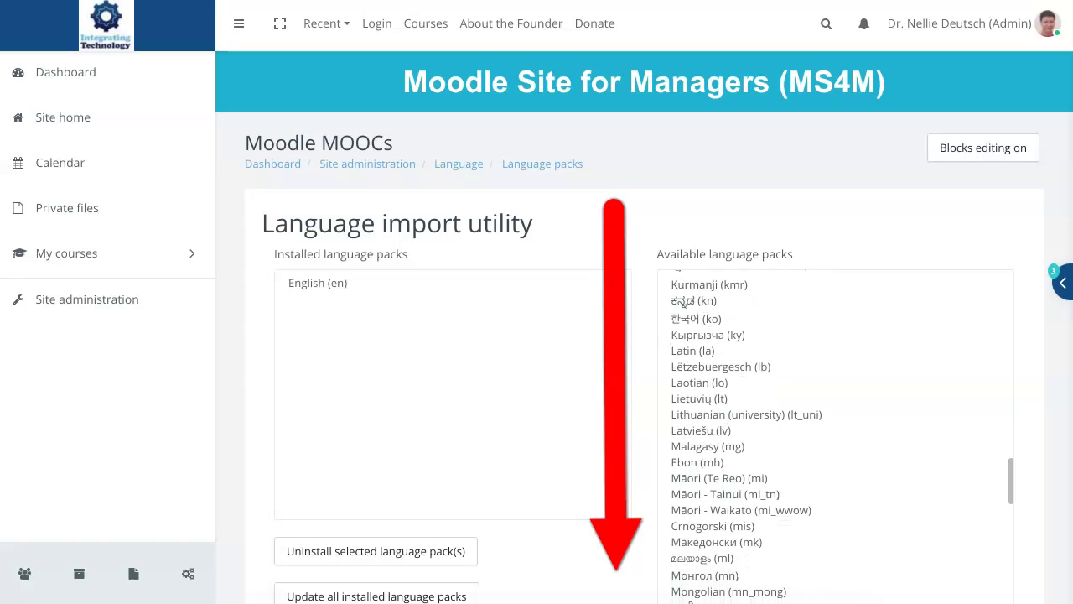
scroll(836, 436, "up", 15)
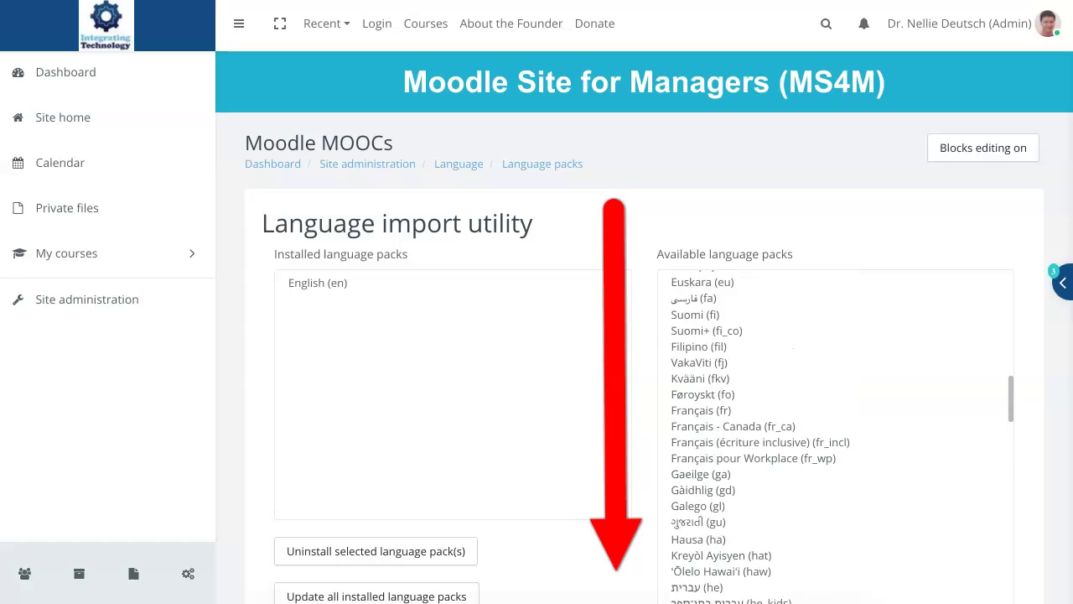
scroll(836, 436, "up", 6)
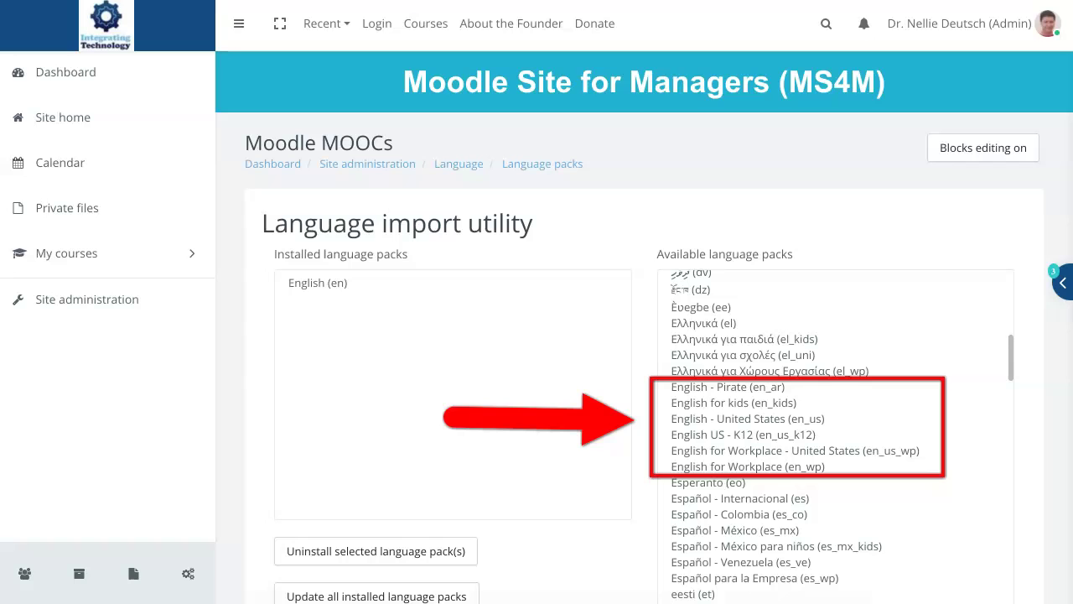
scroll(834, 436, "down", 1)
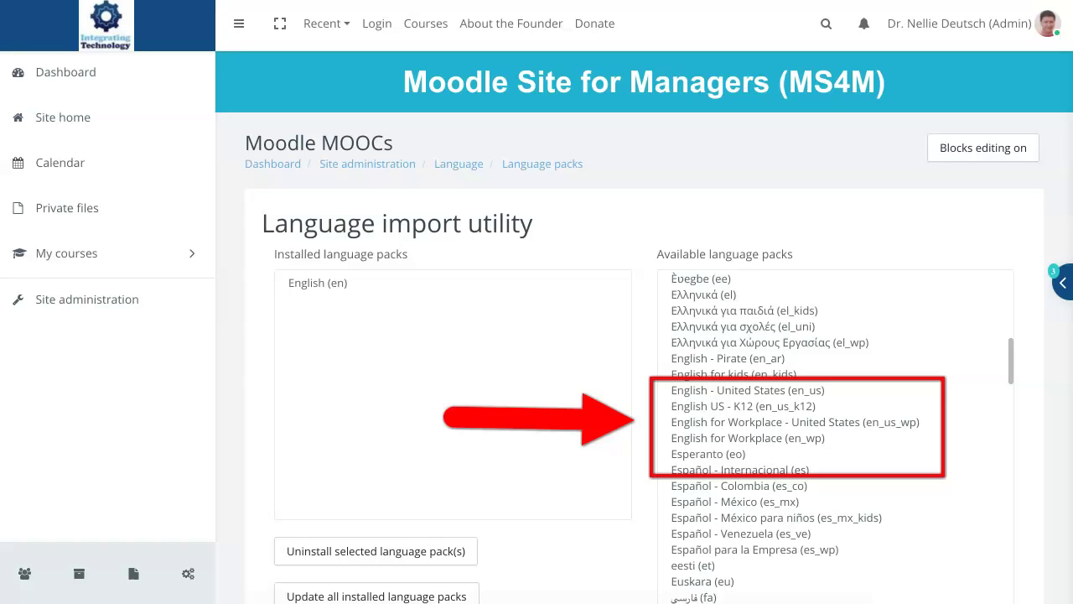
scroll(834, 436, "down", 1)
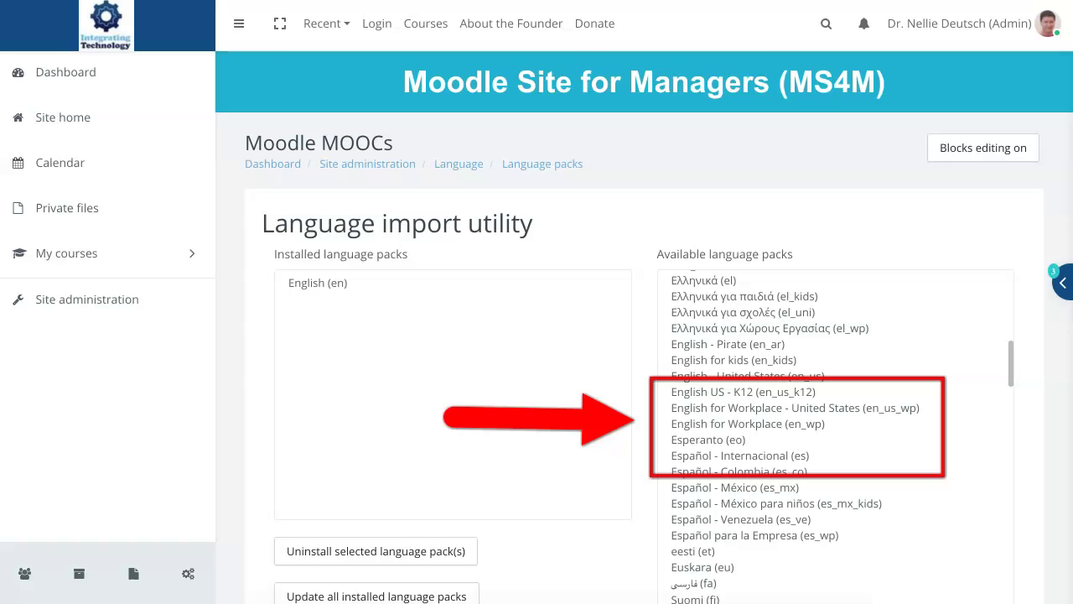
scroll(834, 436, "down", 3)
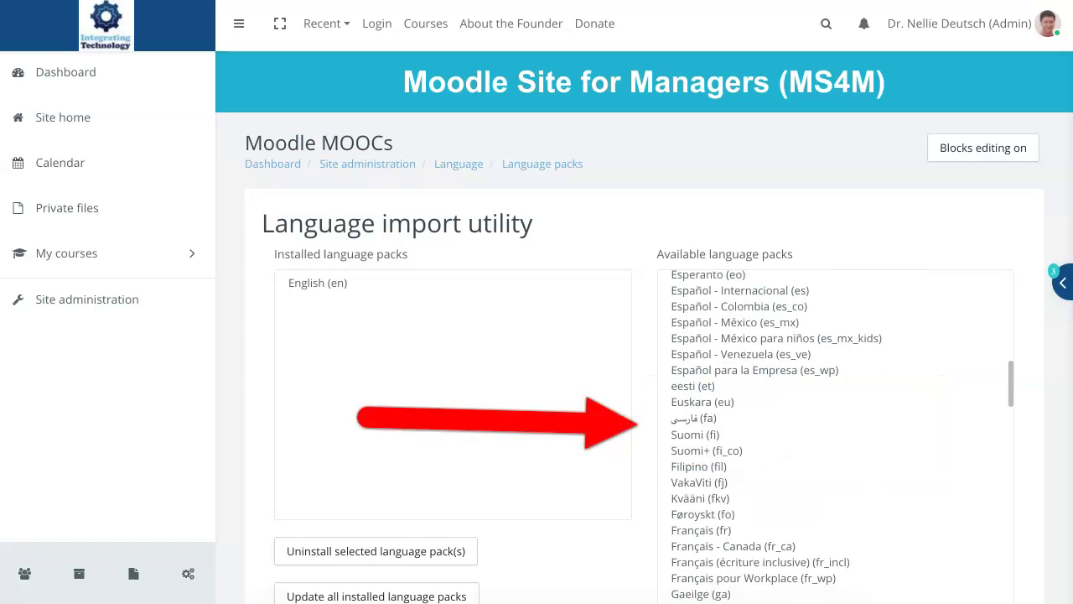
scroll(836, 436, "down", 5)
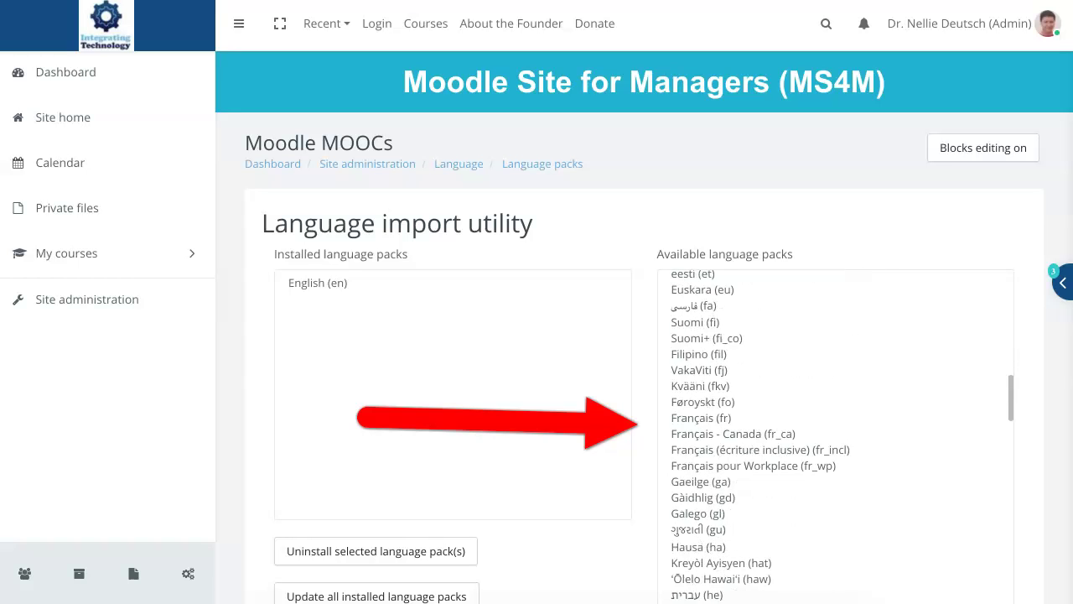
scroll(836, 435, "down", 8)
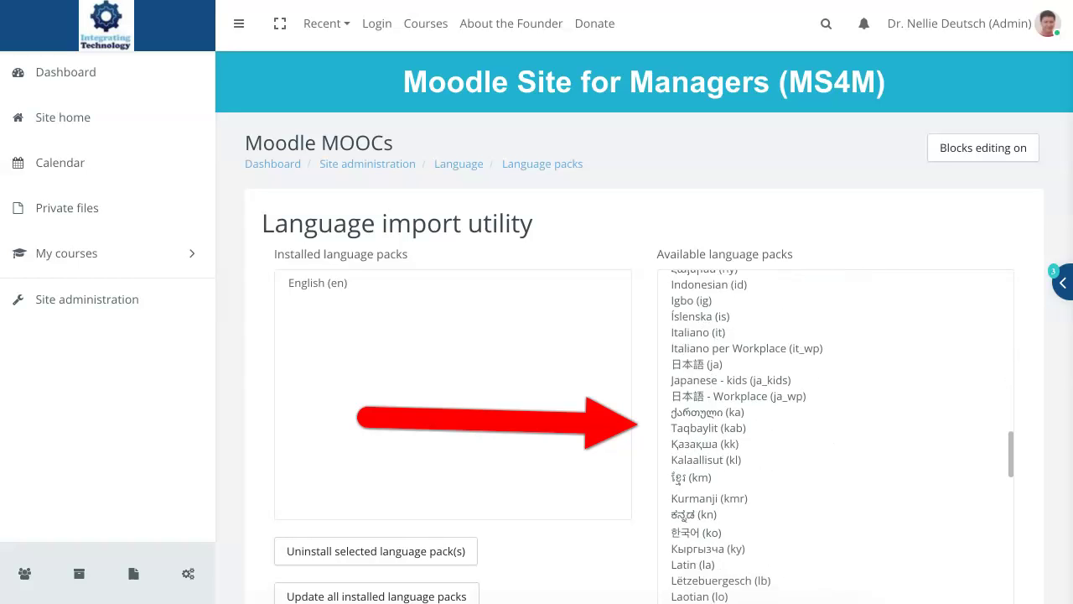
scroll(836, 436, "down", 7)
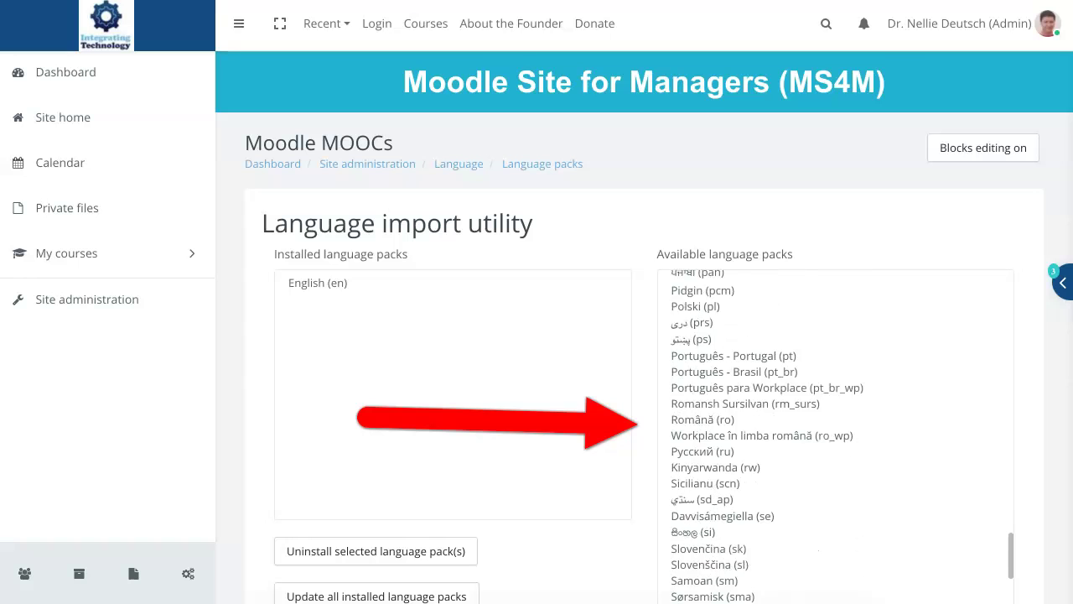
scroll(835, 436, "down", 10)
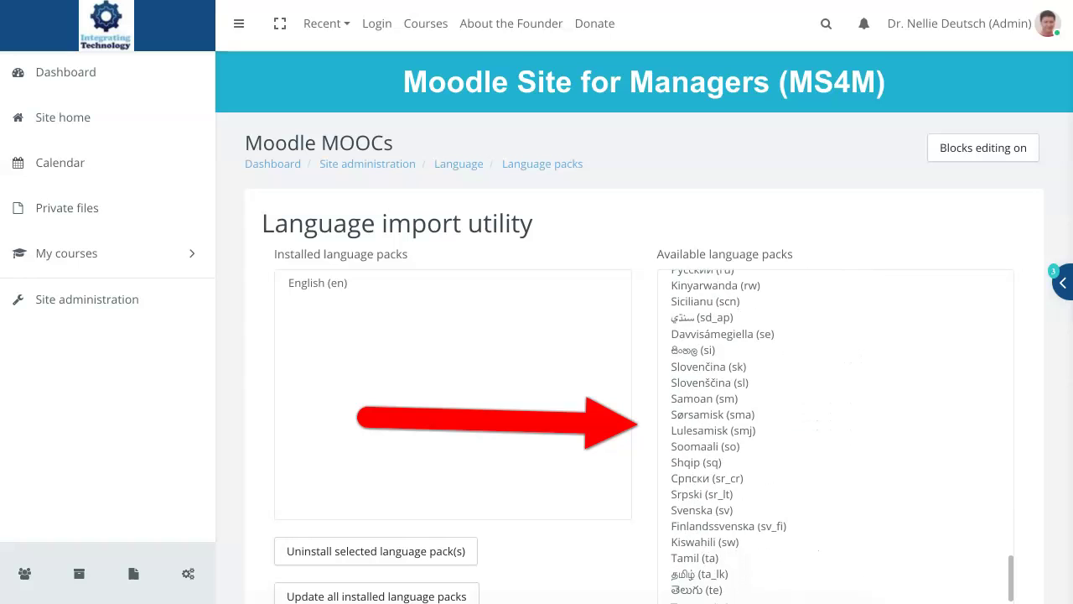
scroll(835, 436, "down", 5)
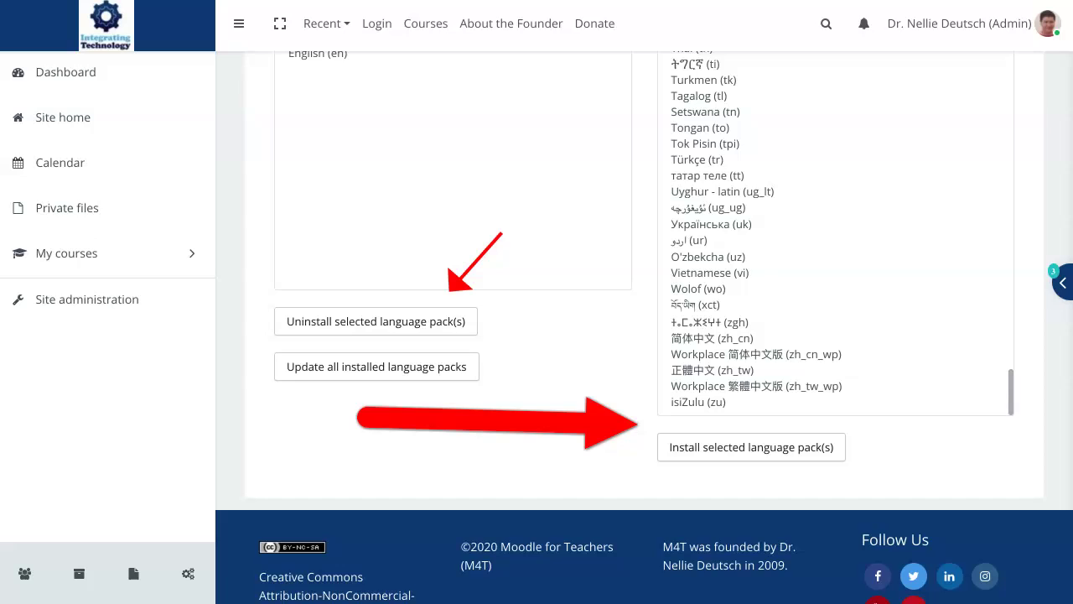
Install the Telugu (te), Tajik (tg) and Thai (th) language packs from the available packs
scroll(644, 327, "up", 3)
scroll(644, 327, "down", 1)
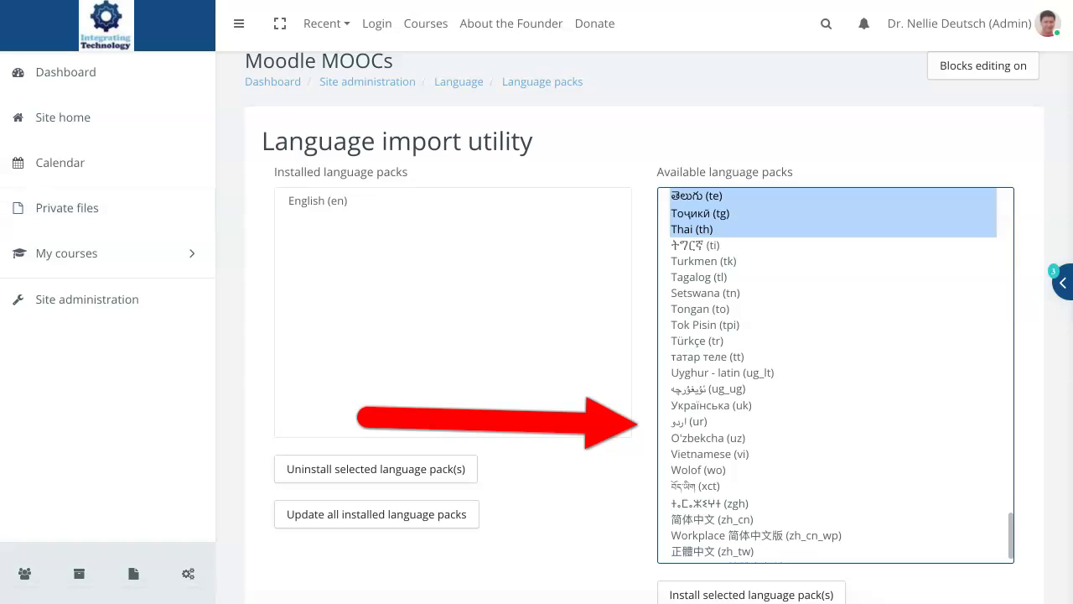
left_click(691, 196)
scroll(643, 327, "down", 3)
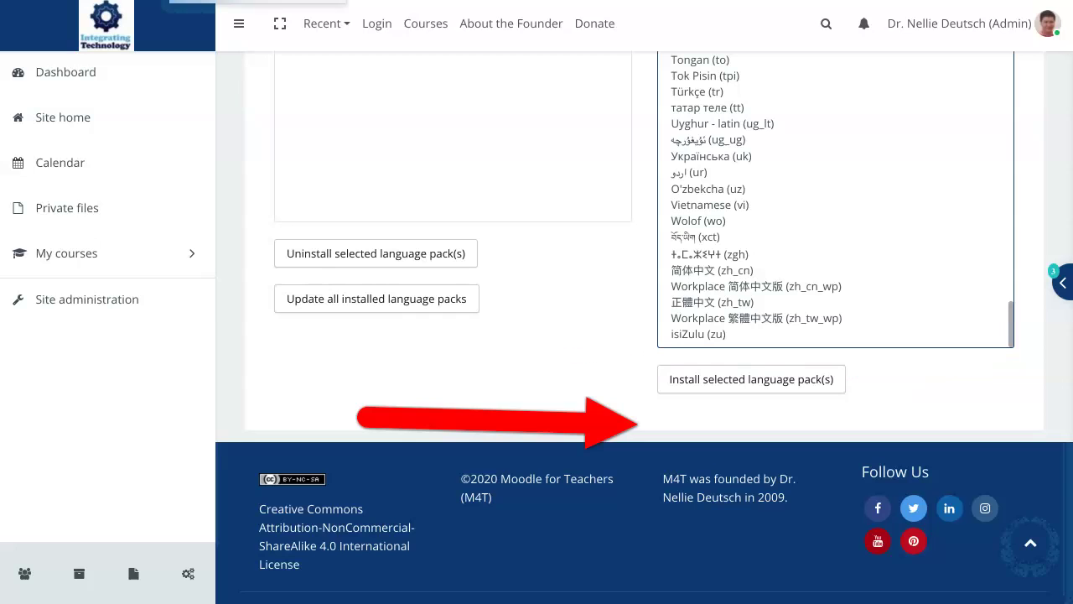
left_click(751, 379)
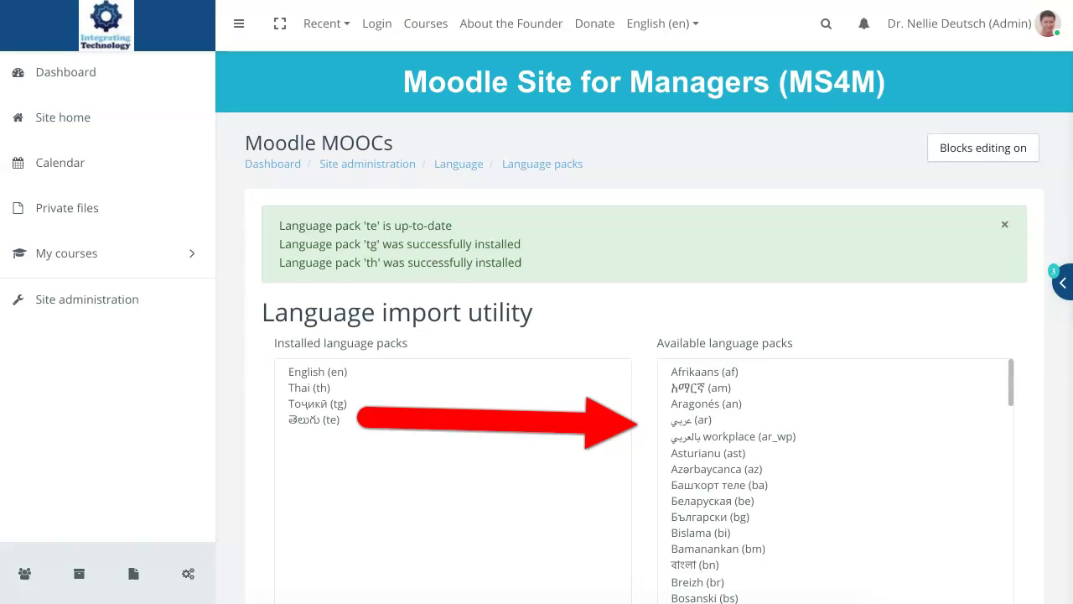
Select all the remaining available language packs, from Afrikaans (af) through isiZulu (zu), and install them
left_click_drag(704, 371, 713, 501)
scroll(712, 500, "down", 2)
left_click_drag(712, 371, 713, 403)
scroll(713, 403, "down", 20)
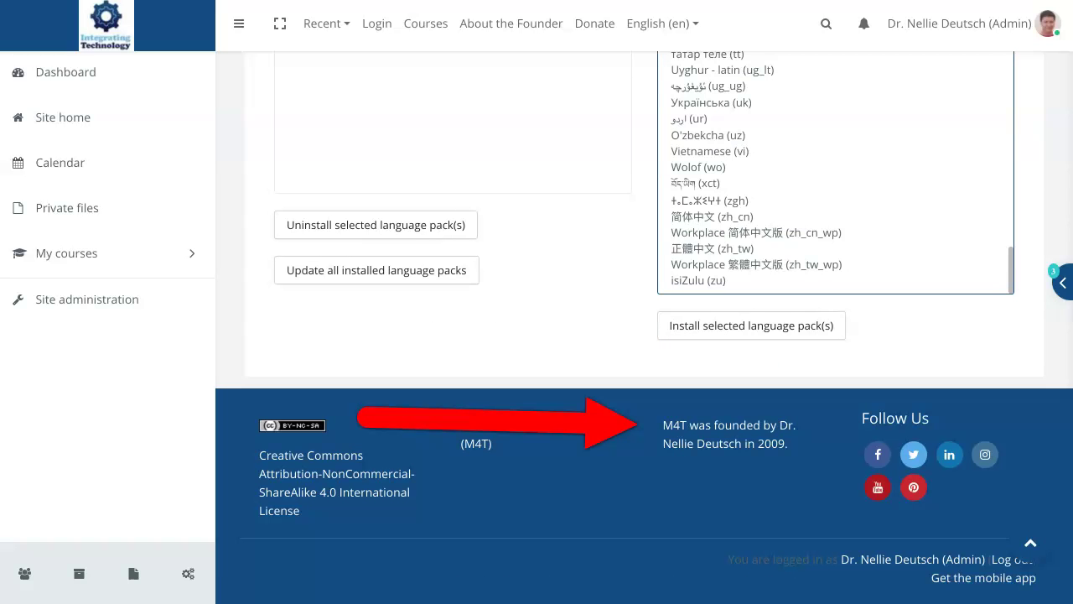
key("shift+End")
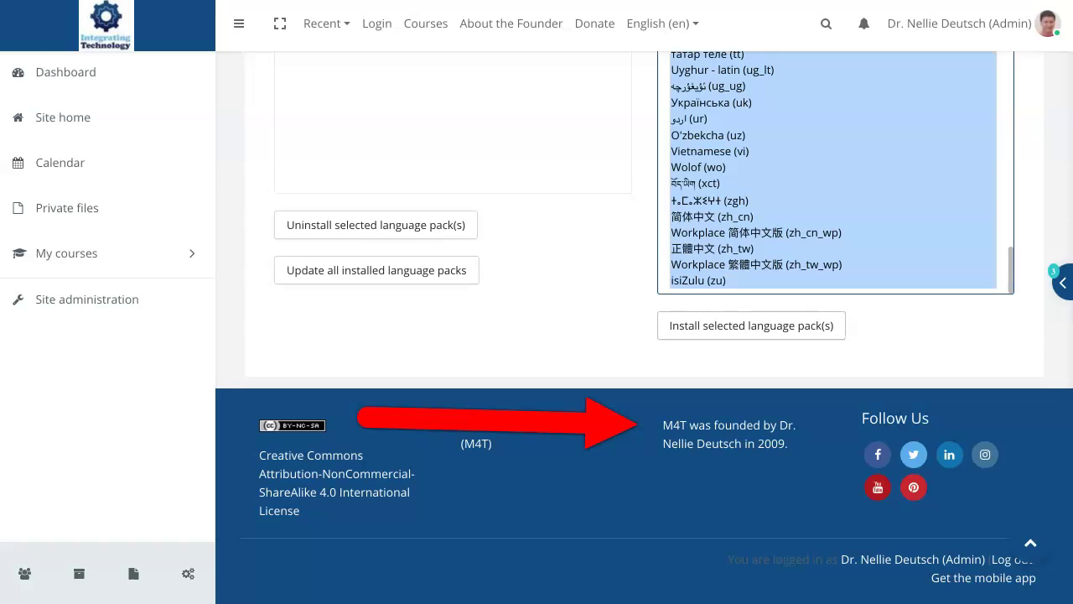
key("Tab")
key("Return")
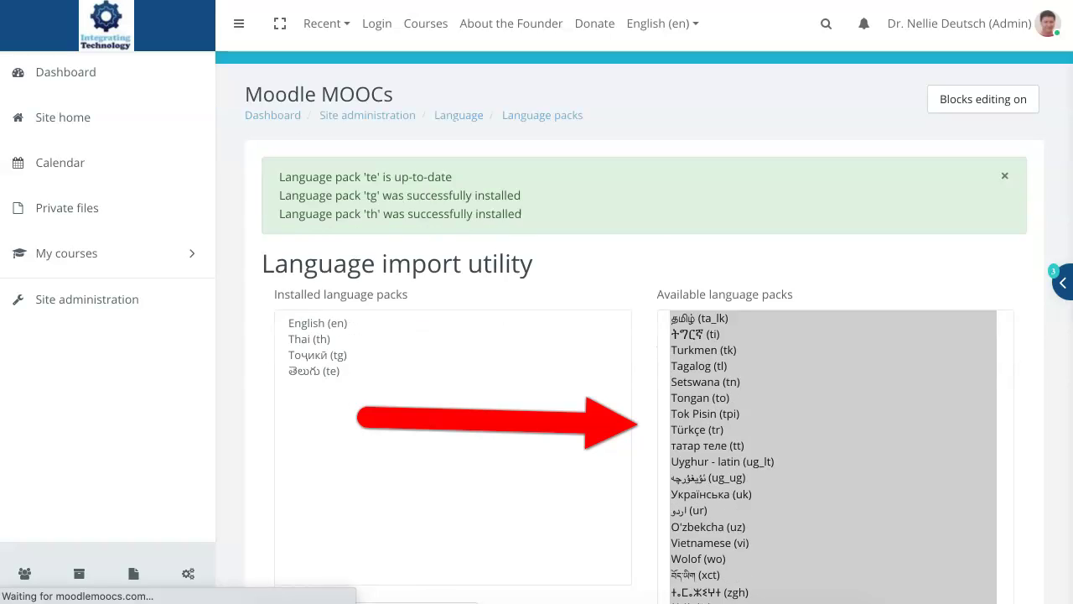
scroll(644, 336, "down", 4)
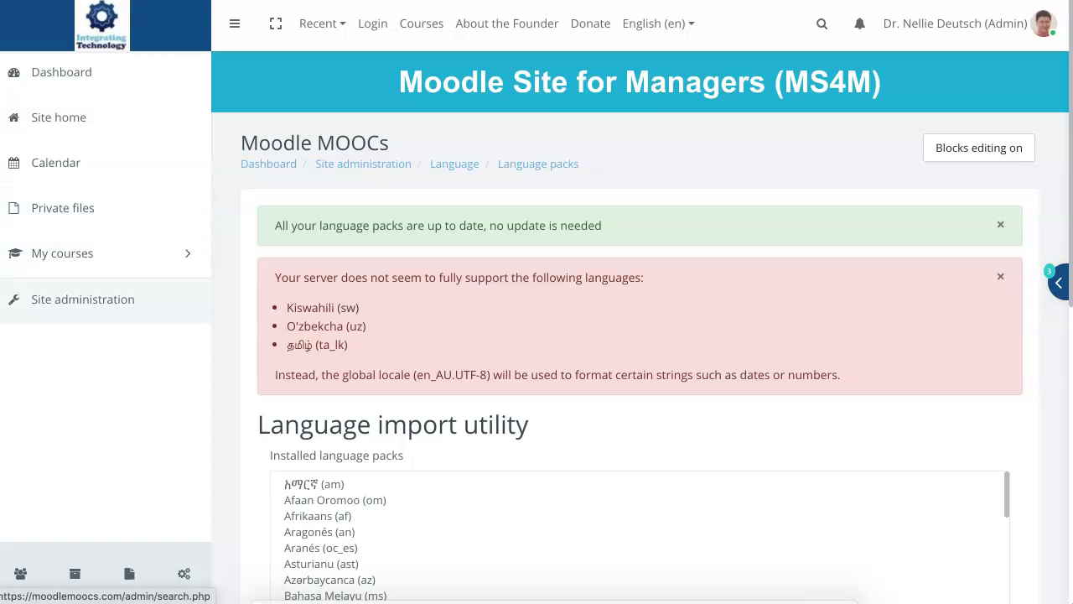
Open the Site administration overview and review its general settings categories, from Analytics through Language and Security to Mobile app
left_click(82, 299)
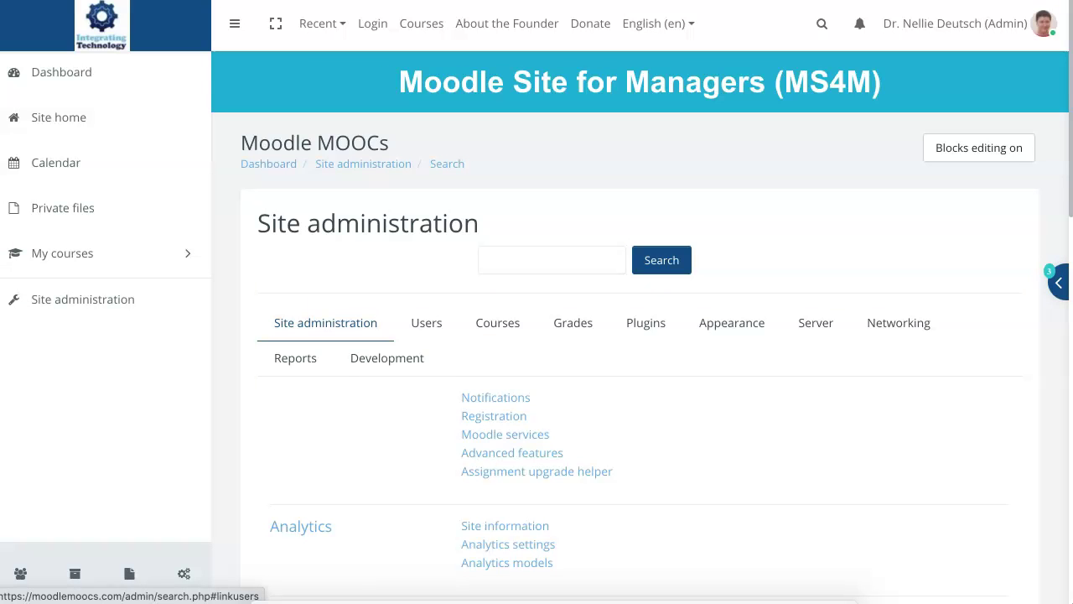
scroll(641, 325, "down", 1)
scroll(640, 325, "down", 7)
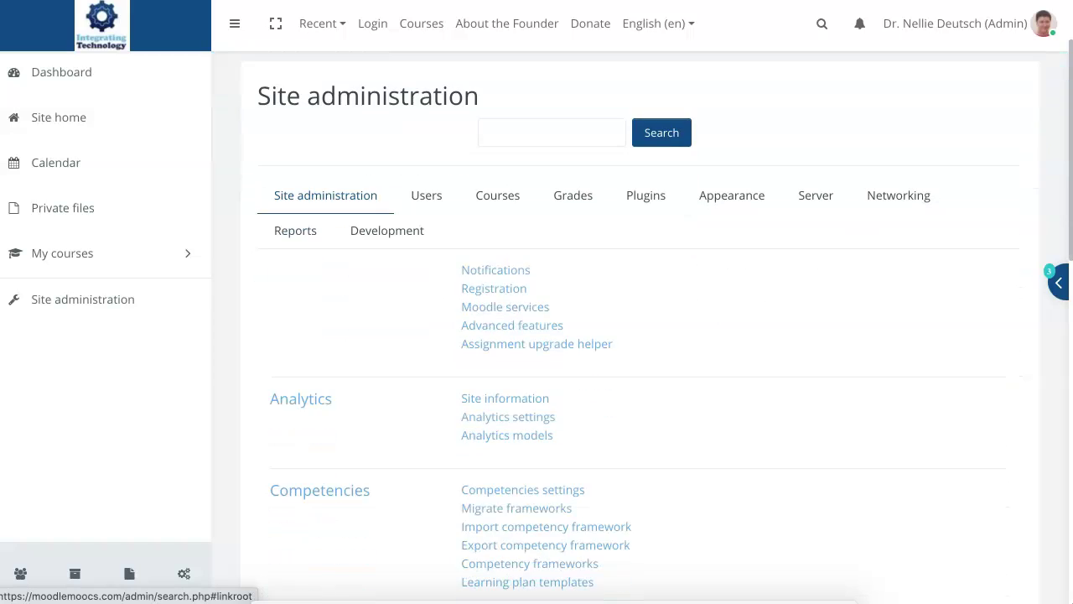
scroll(640, 326, "down", 1)
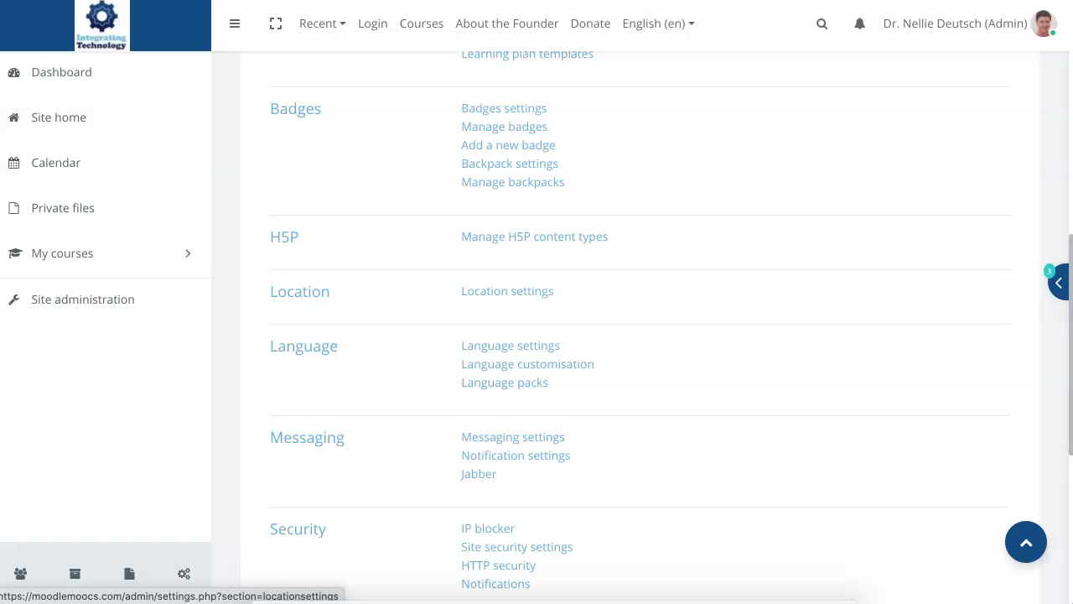
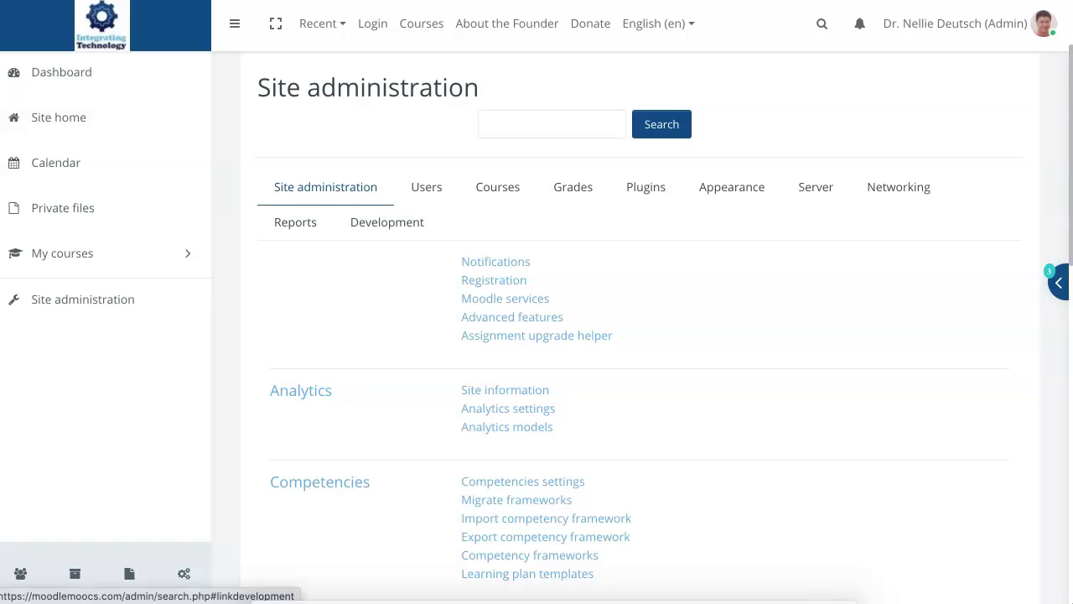
scroll(506, 314, "down", 2)
scroll(509, 319, "down", 7)
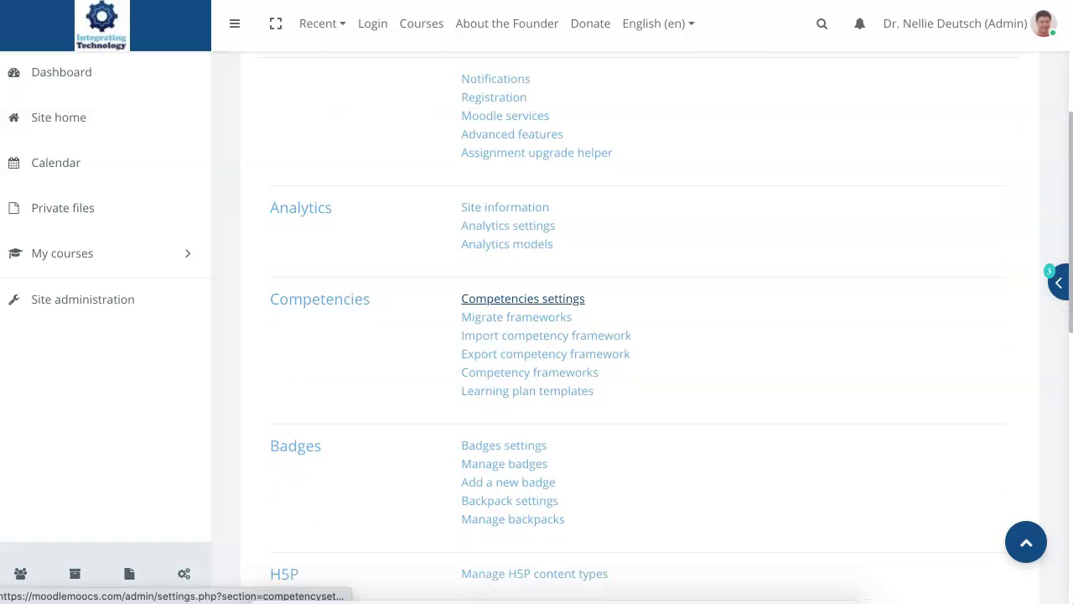
scroll(509, 318, "down", 5)
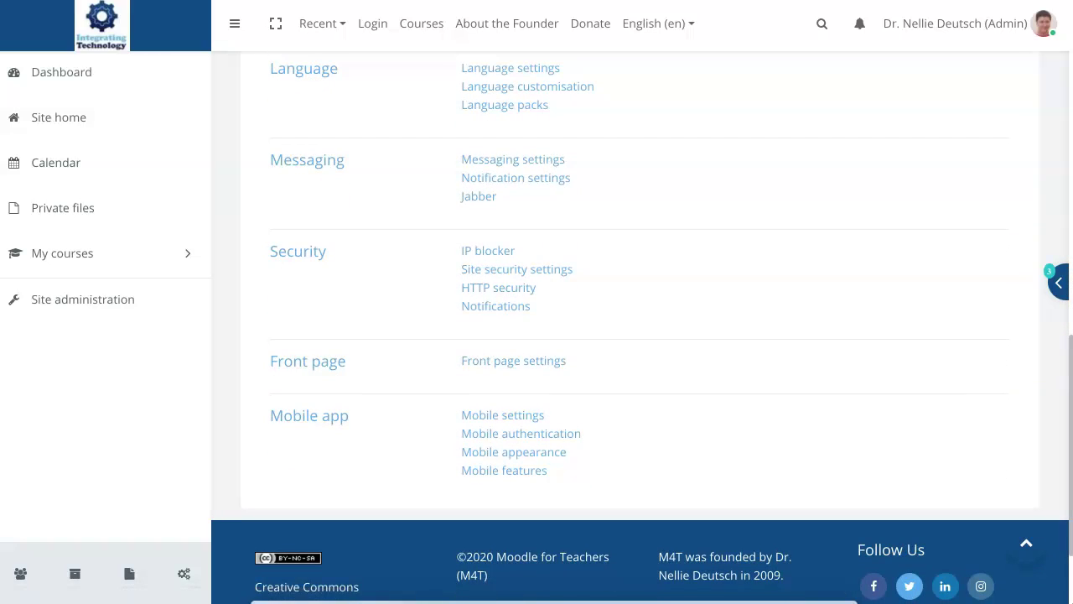
scroll(503, 428, "up", 9)
scroll(507, 377, "up", 3)
scroll(507, 335, "down", 8)
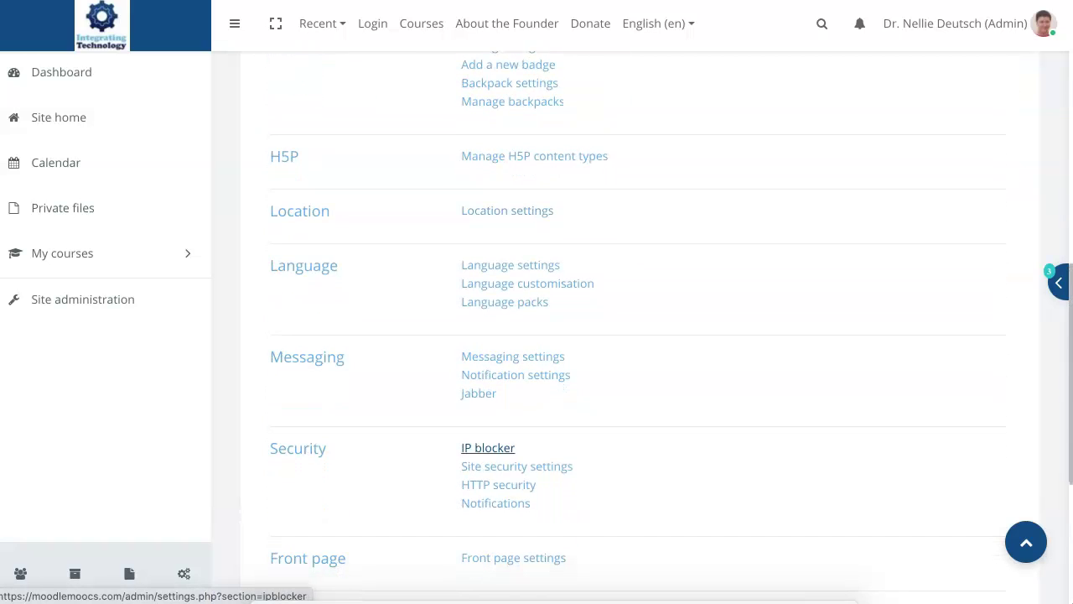
scroll(494, 445, "down", 3)
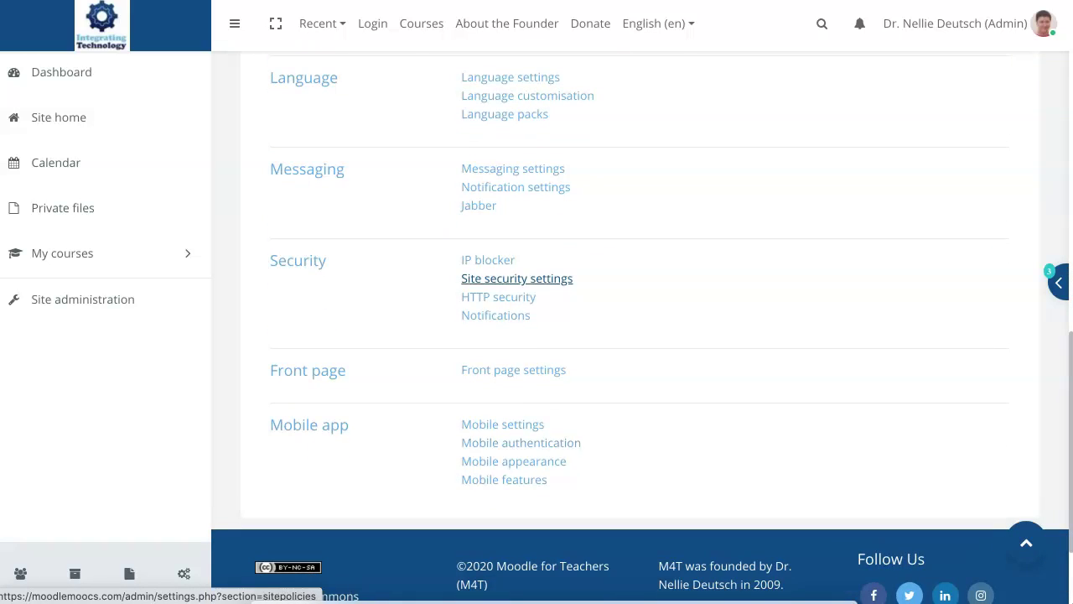
Review the Users administration settings, covering Accounts, Permissions, and Privacy and policies
scroll(513, 335, "up", 14)
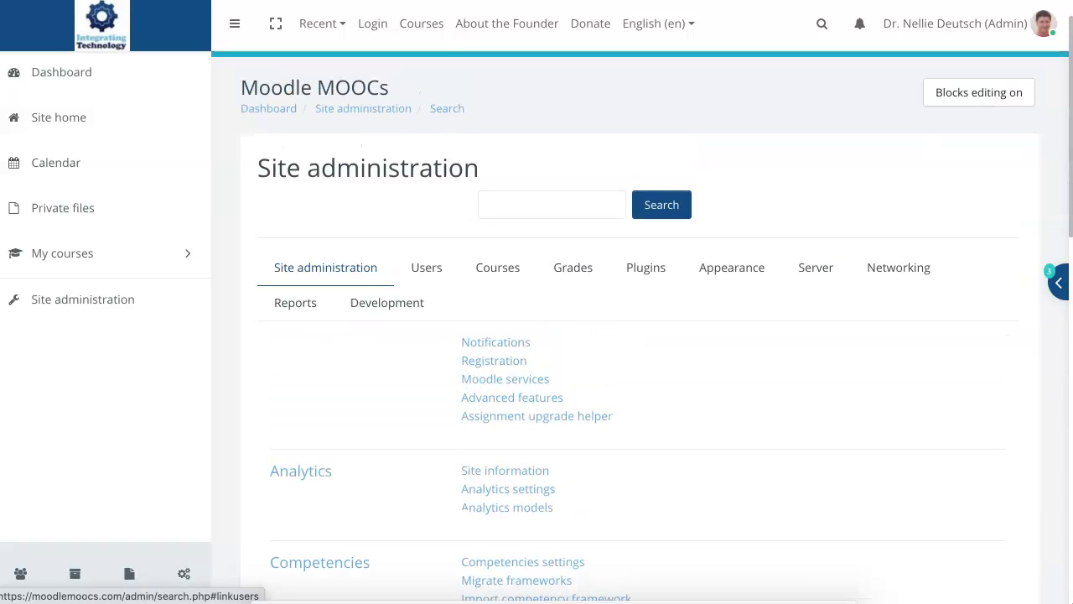
left_click(425, 266)
scroll(637, 335, "down", 3)
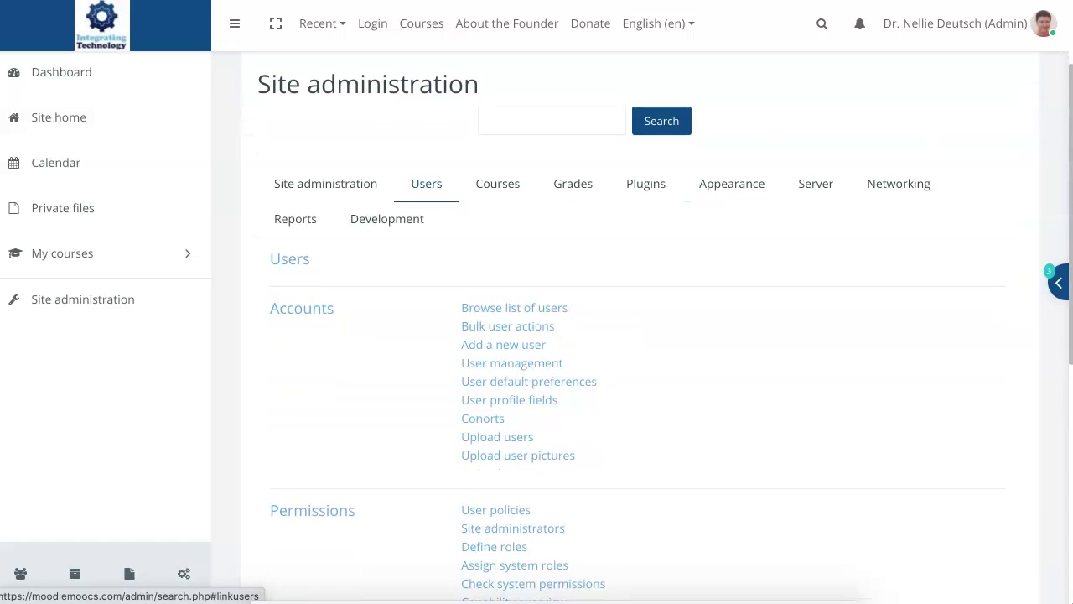
scroll(513, 271, "down", 1)
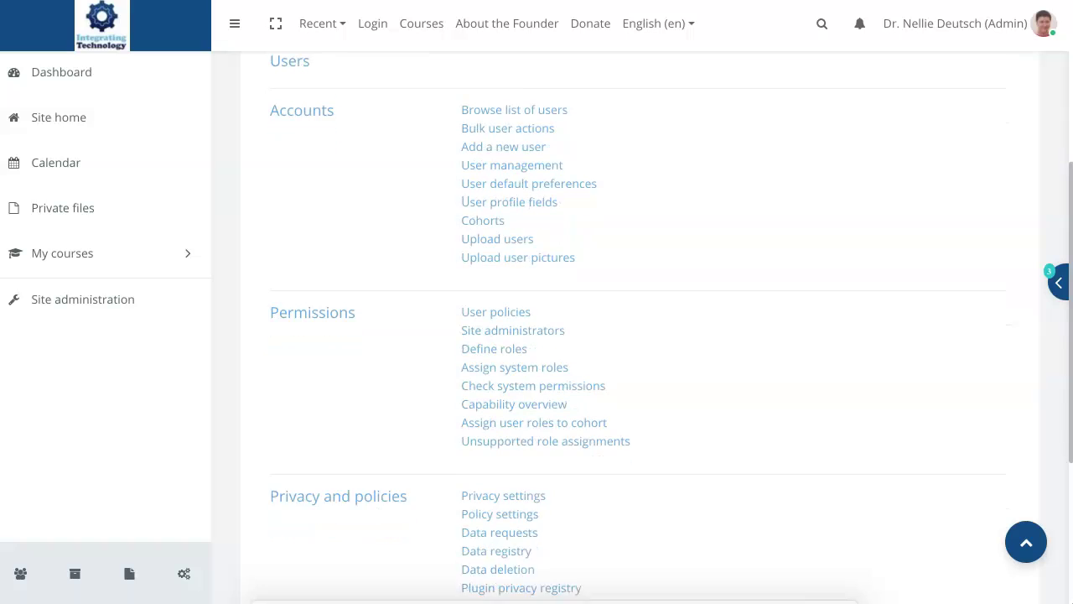
scroll(513, 271, "down", 2)
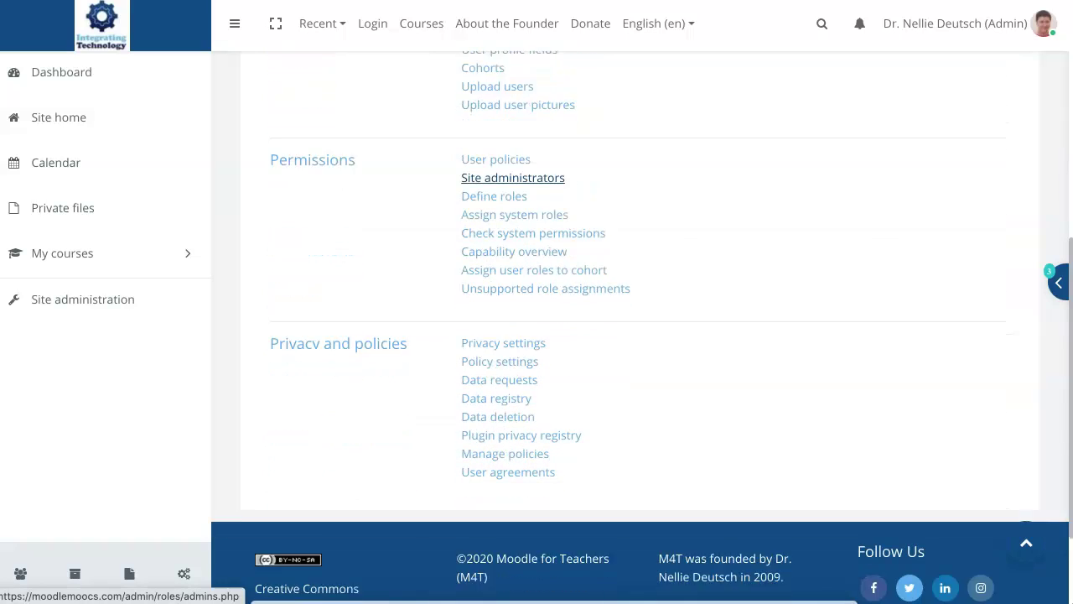
scroll(499, 273, "up", 2)
scroll(503, 436, "up", 5)
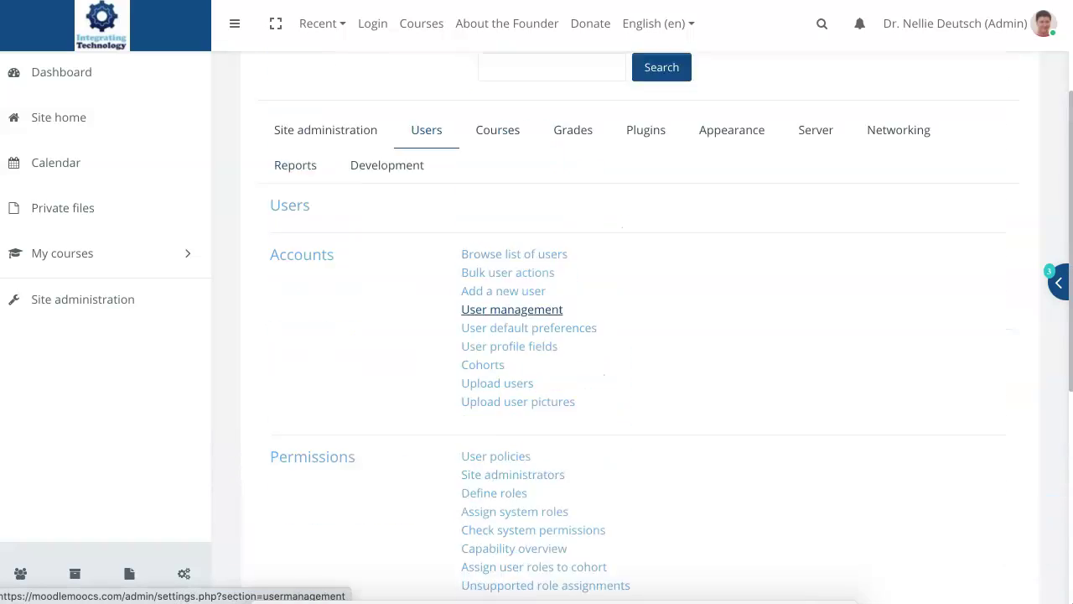
Review the Courses administration settings, including course management and the Backups options
left_click(497, 325)
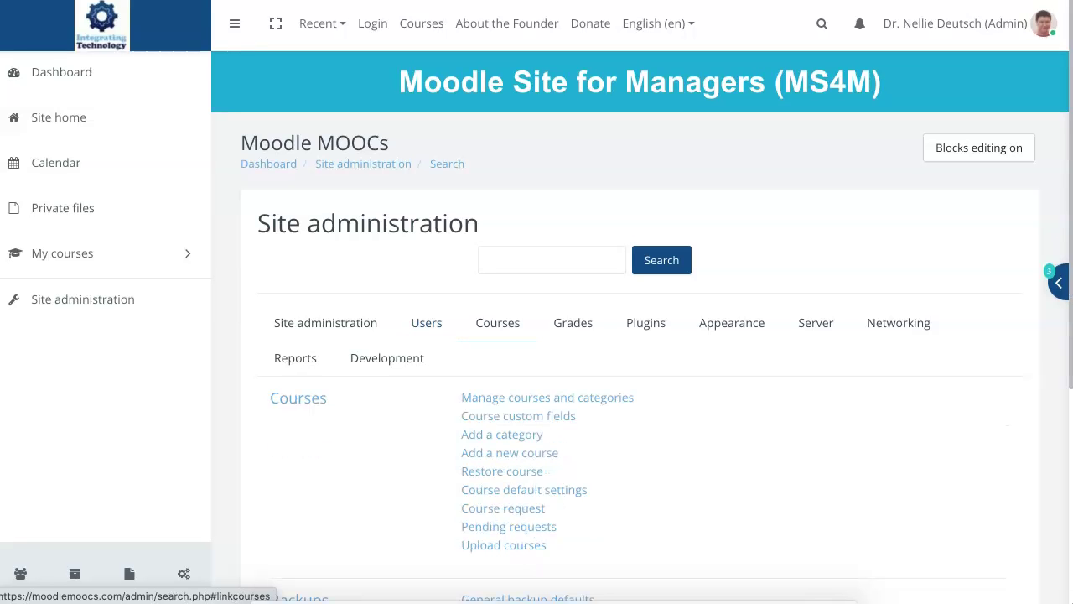
scroll(499, 322, "down", 1)
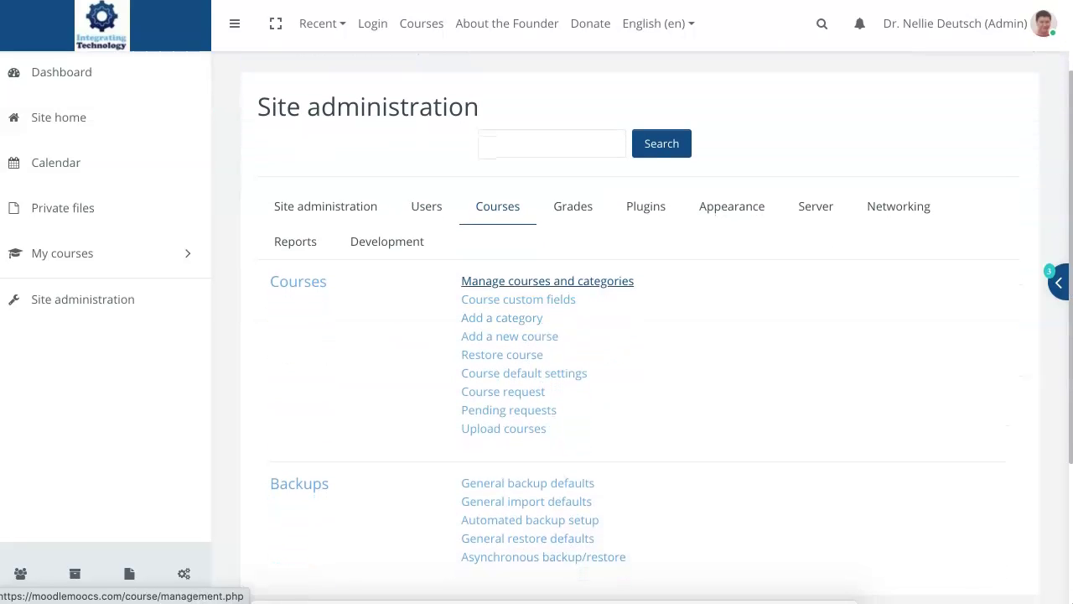
scroll(501, 318, "down", 1)
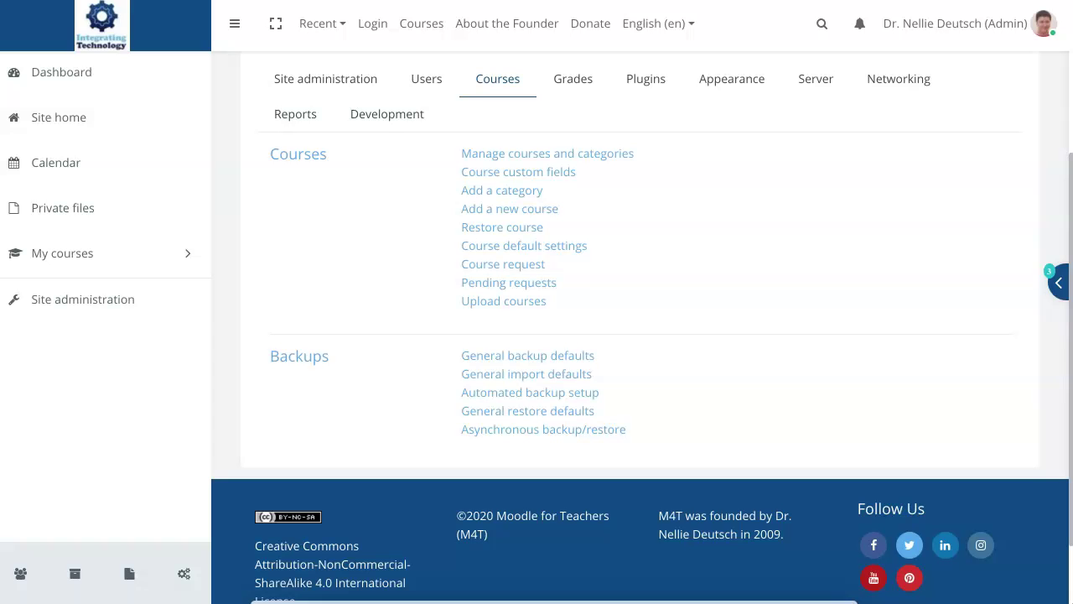
scroll(536, 322, "up", 2)
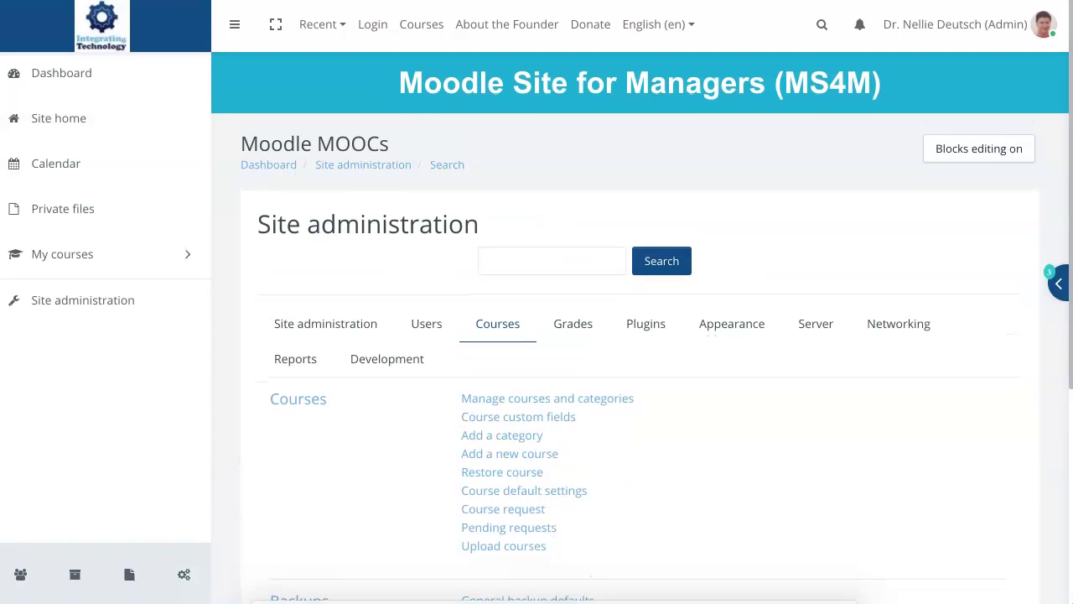
Review the Grades administration settings and their report settings, and display the Plugins settings
left_click(572, 323)
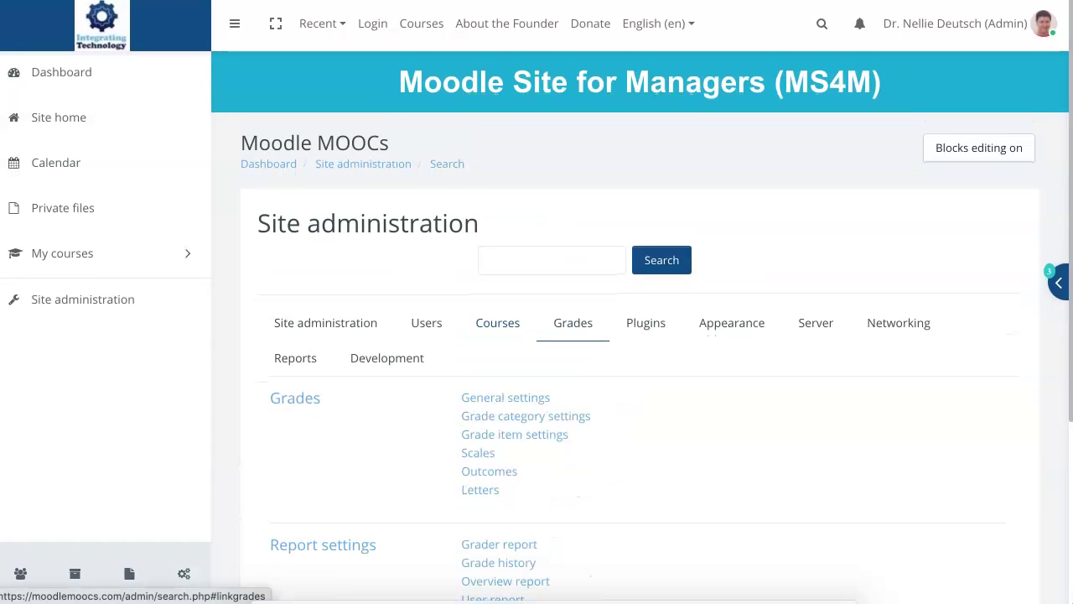
scroll(573, 323, "down", 2)
scroll(573, 323, "up", 1)
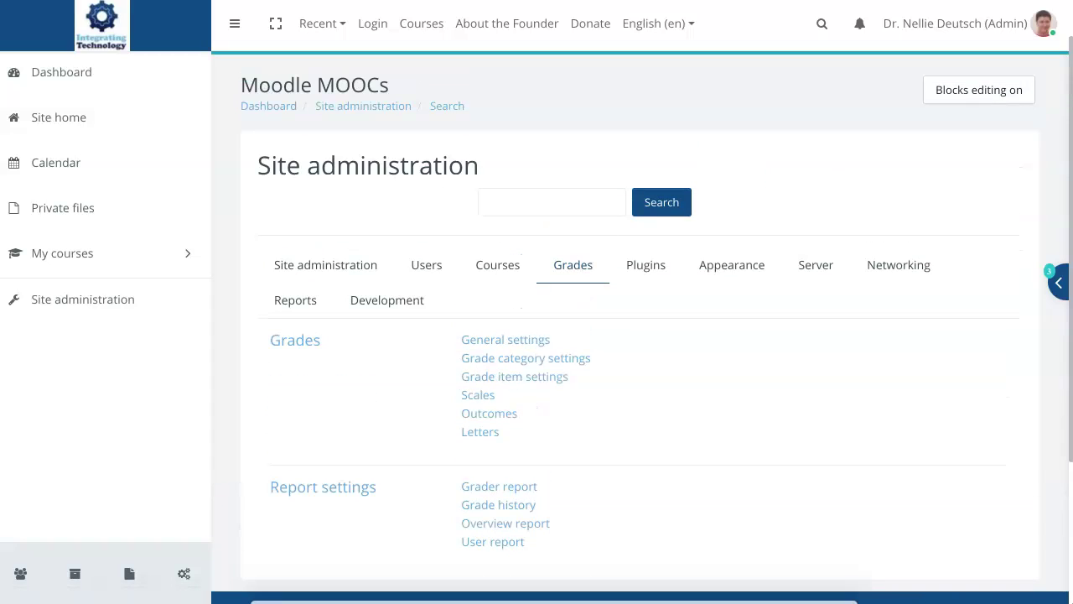
left_click(645, 265)
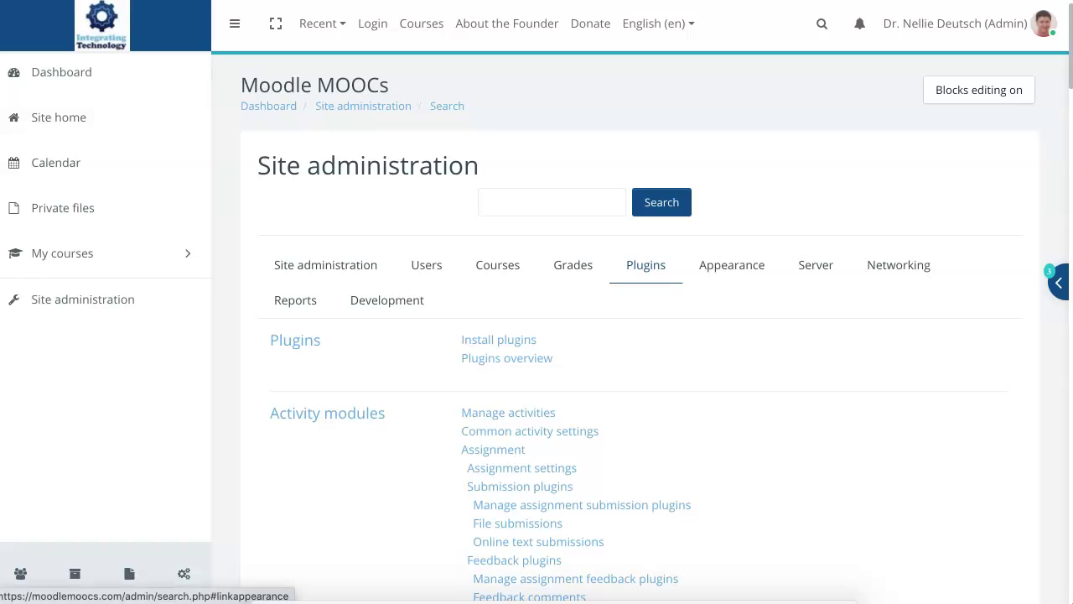
Review the Appearance administration settings, from Logos through the Themes list with Adaptable, Essential and Foundation
left_click(731, 265)
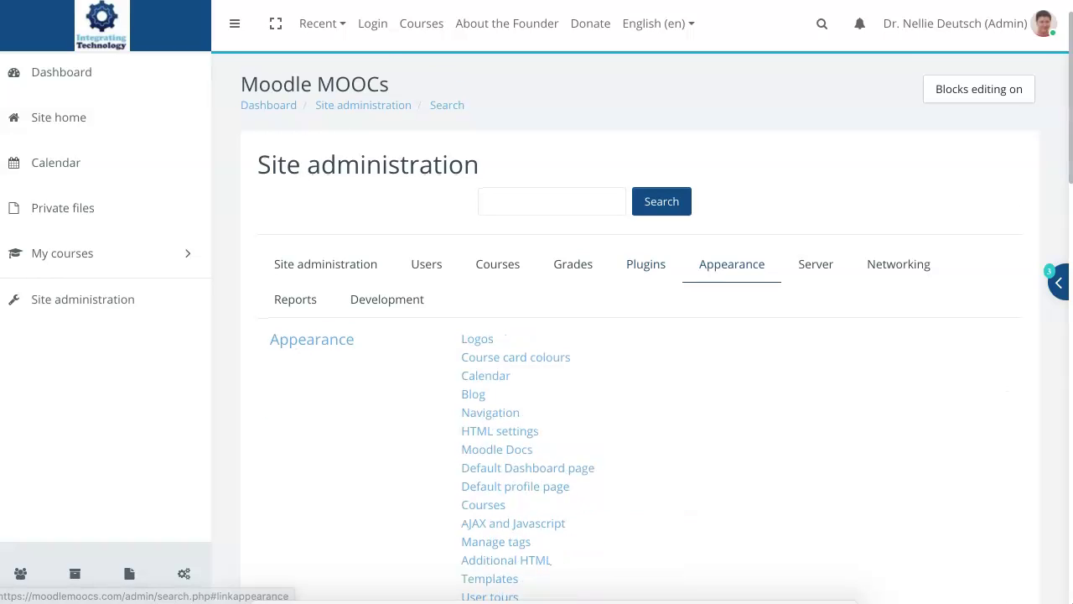
scroll(637, 336, "down", 1)
scroll(503, 302, "down", 5)
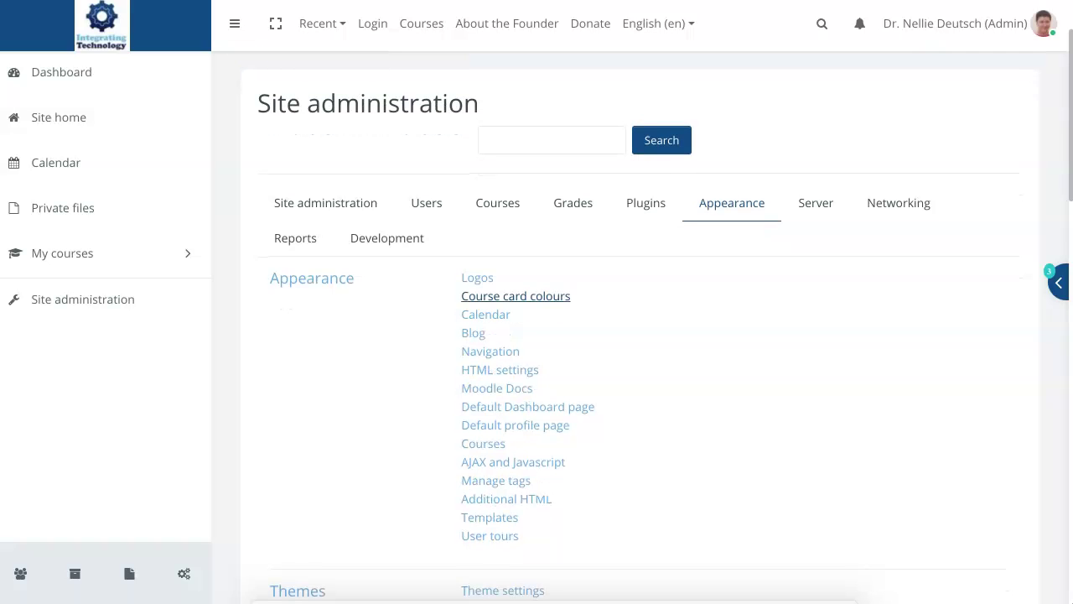
scroll(503, 302, "down", 10)
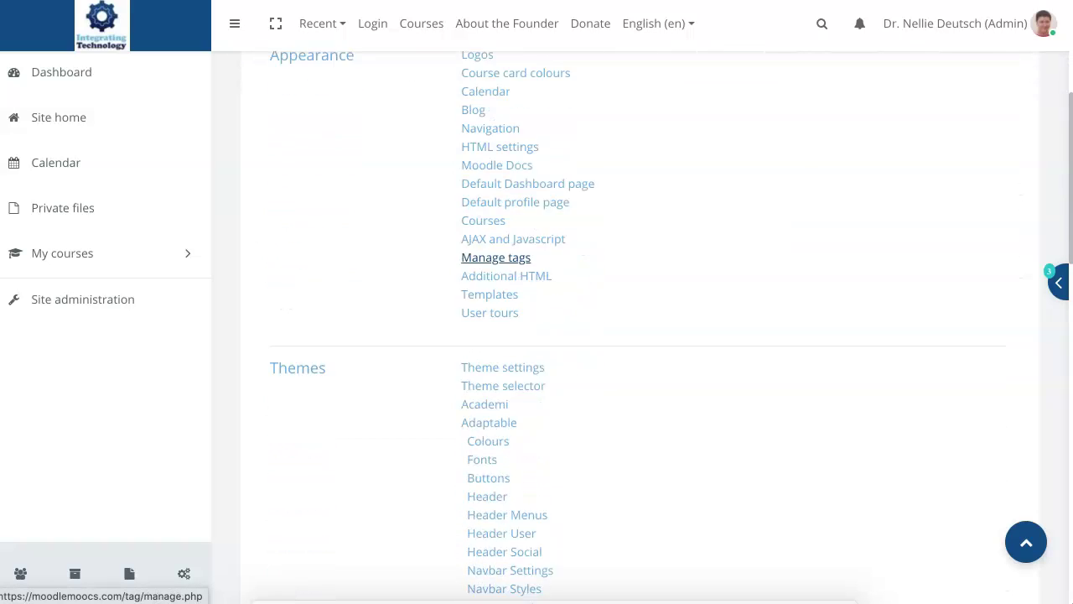
scroll(503, 243, "down", 10)
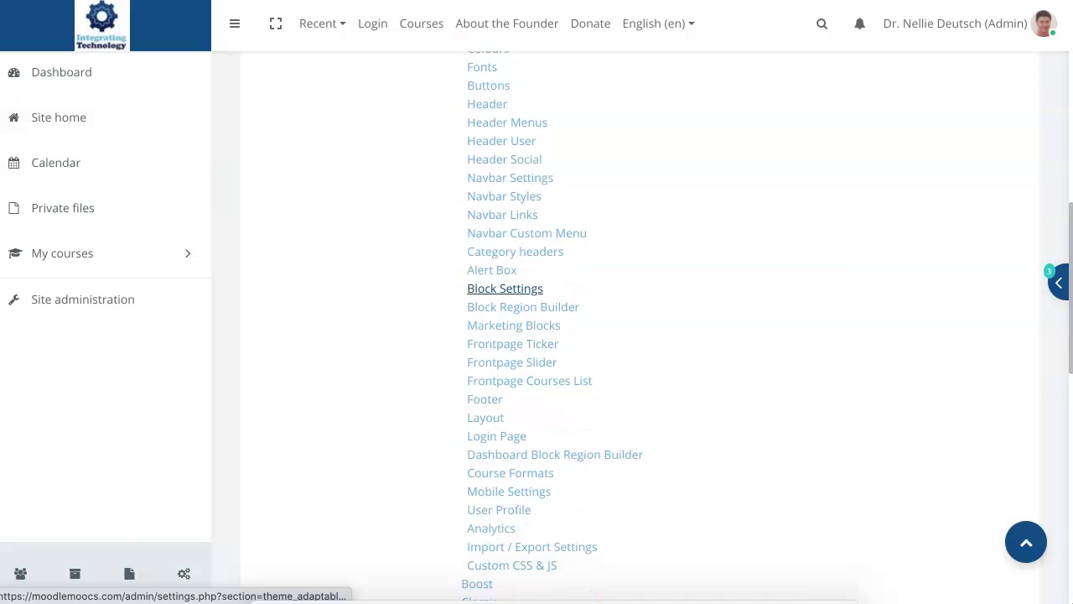
scroll(503, 251, "down", 13)
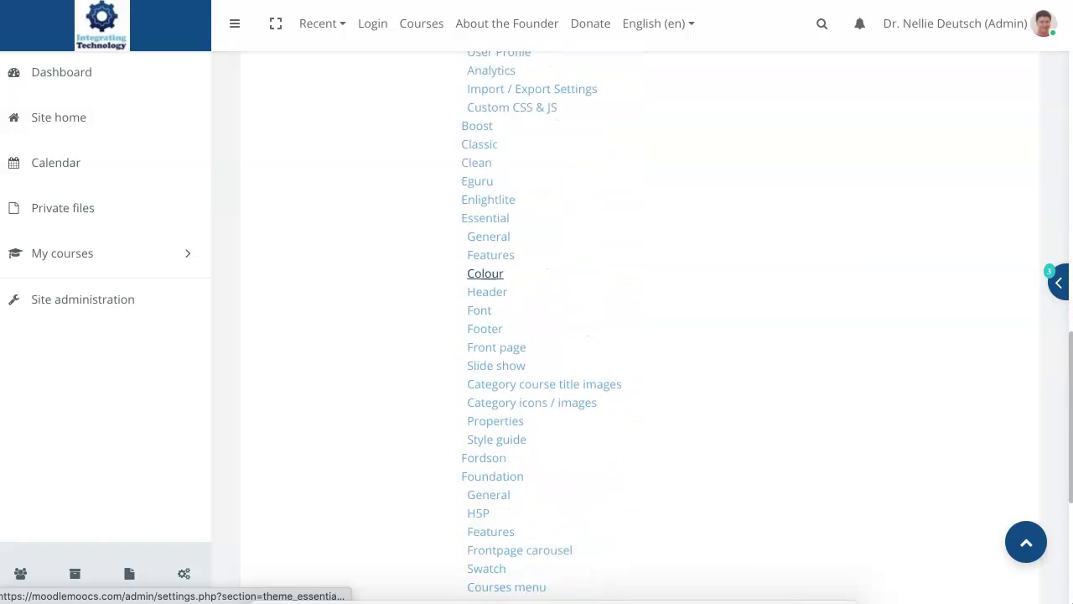
scroll(503, 251, "up", 12)
scroll(502, 302, "up", 20)
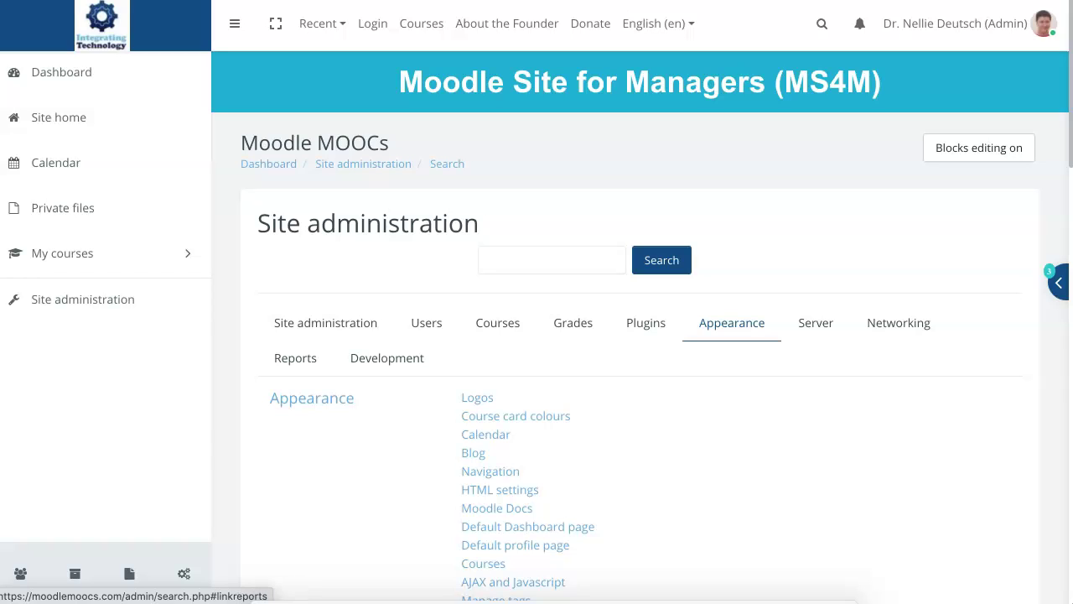
Review the site's Reports administration options, from Comments through Spam cleaner
left_click(295, 358)
scroll(295, 358, "down", 5)
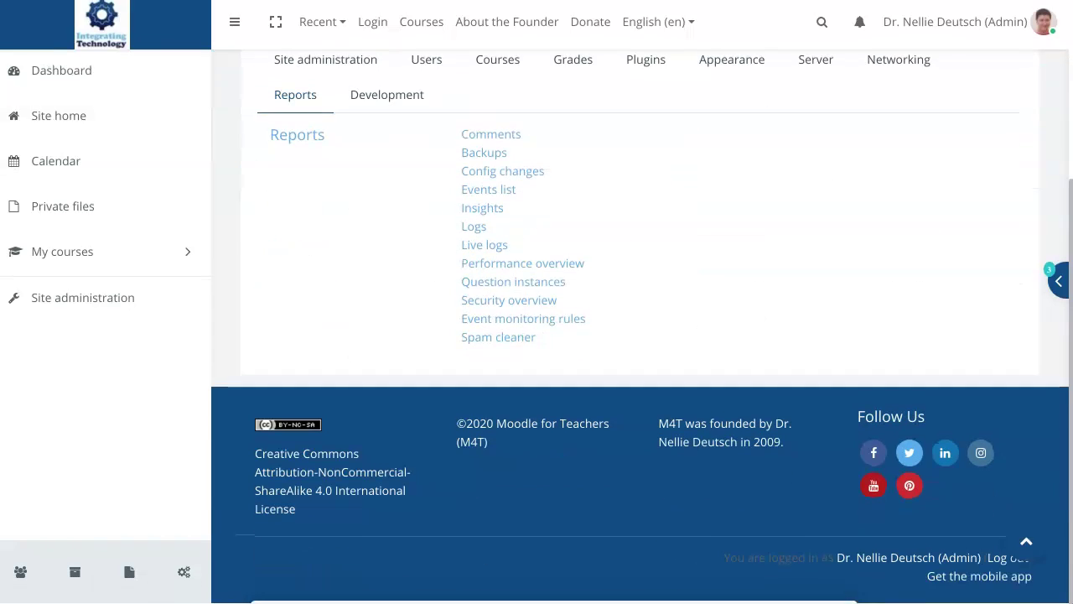
scroll(386, 358, "up", 5)
Review the Development administration settings, including the Experimental options
left_click(386, 358)
scroll(387, 358, "down", 1)
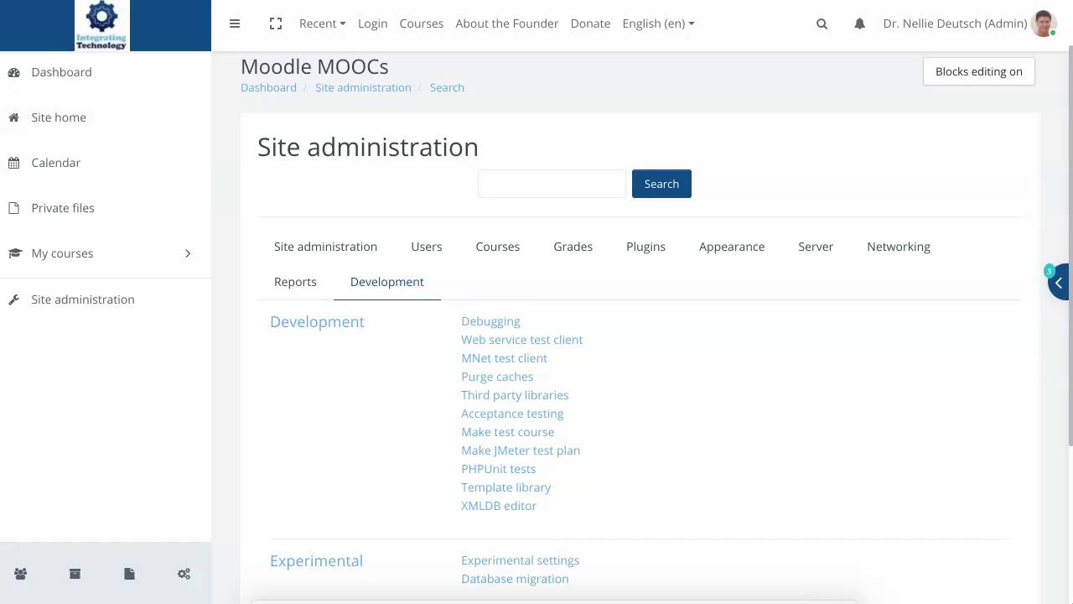
scroll(642, 336, "down", 3)
scroll(642, 335, "up", 5)
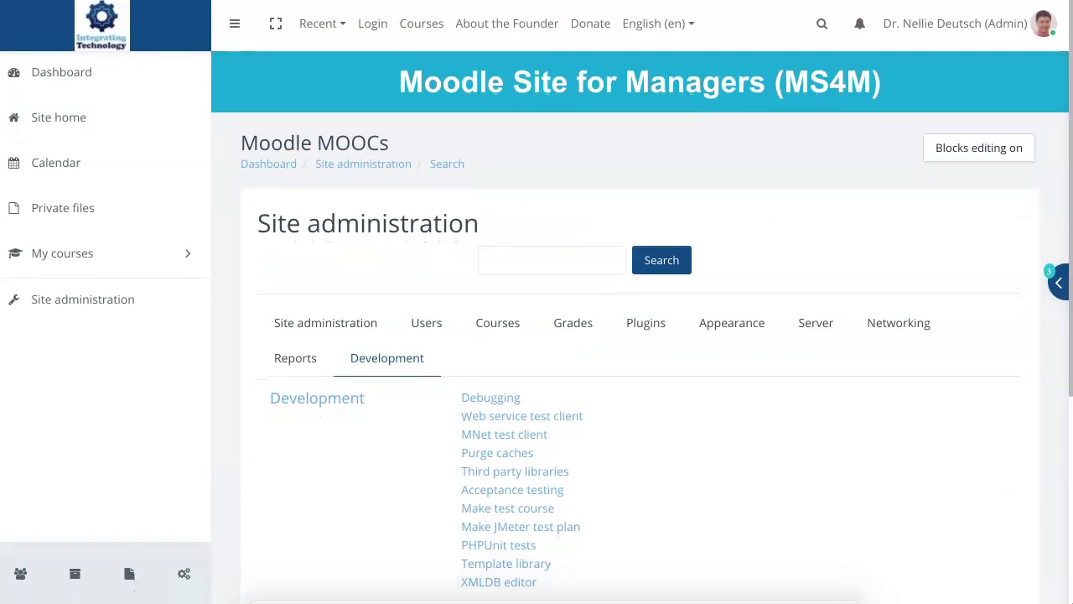